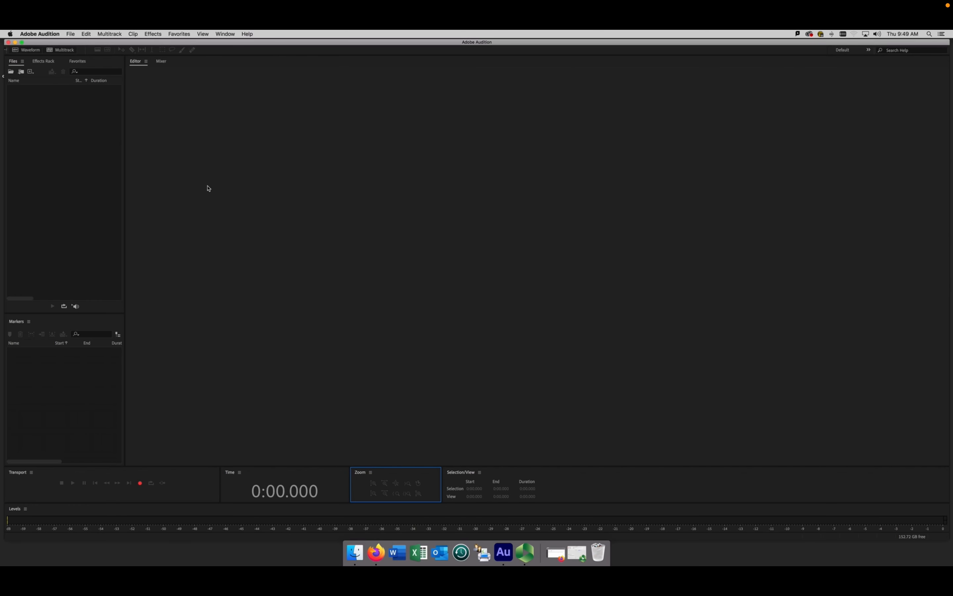
# - Open the unedited "Can't Count" MP3 recording from the COMM 254 folder
pyautogui.click(70, 35)
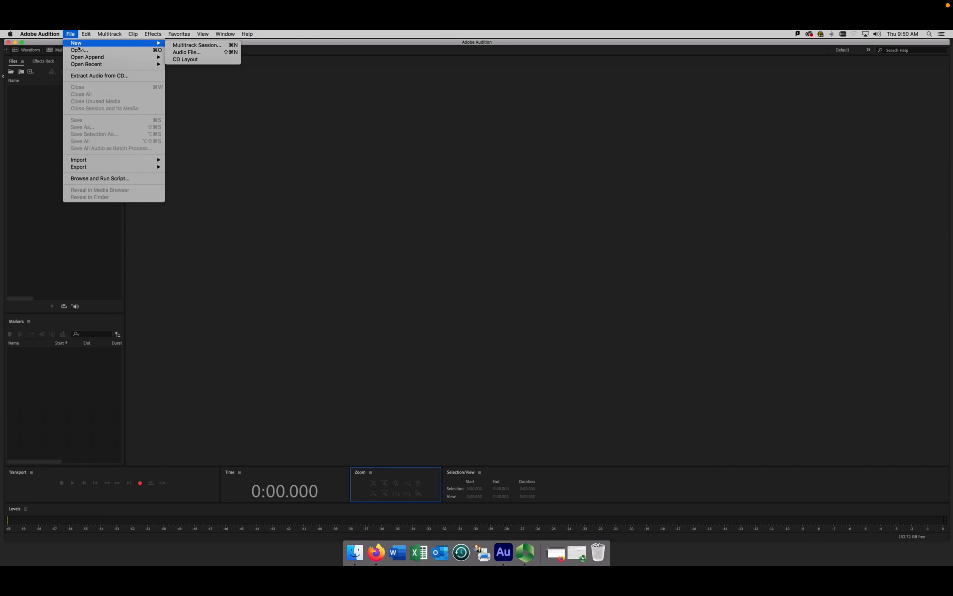
pyautogui.click(80, 49)
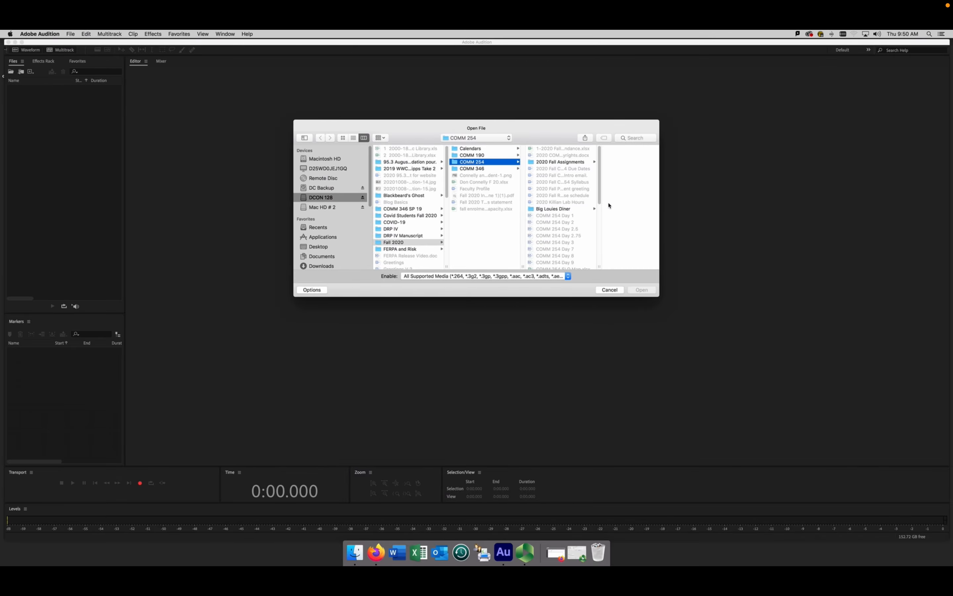
pyautogui.moveTo(602, 200); pyautogui.dragTo(602, 235)
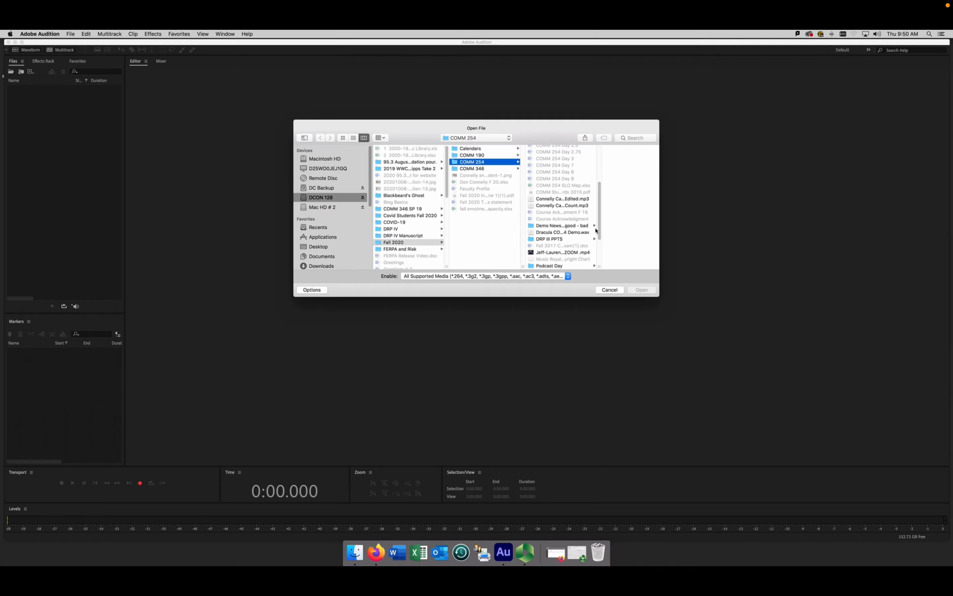
pyautogui.click(572, 205)
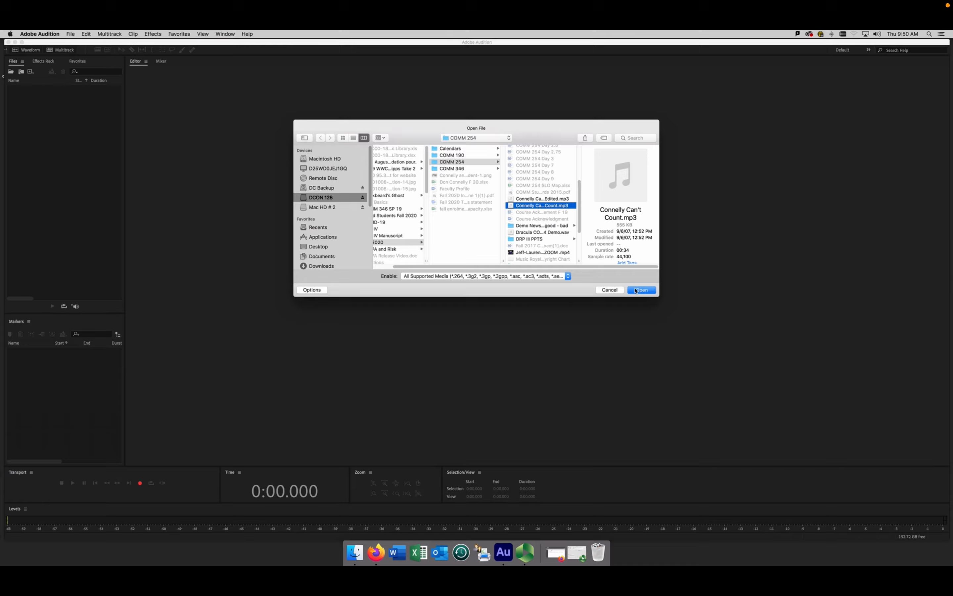
pyautogui.click(641, 290)
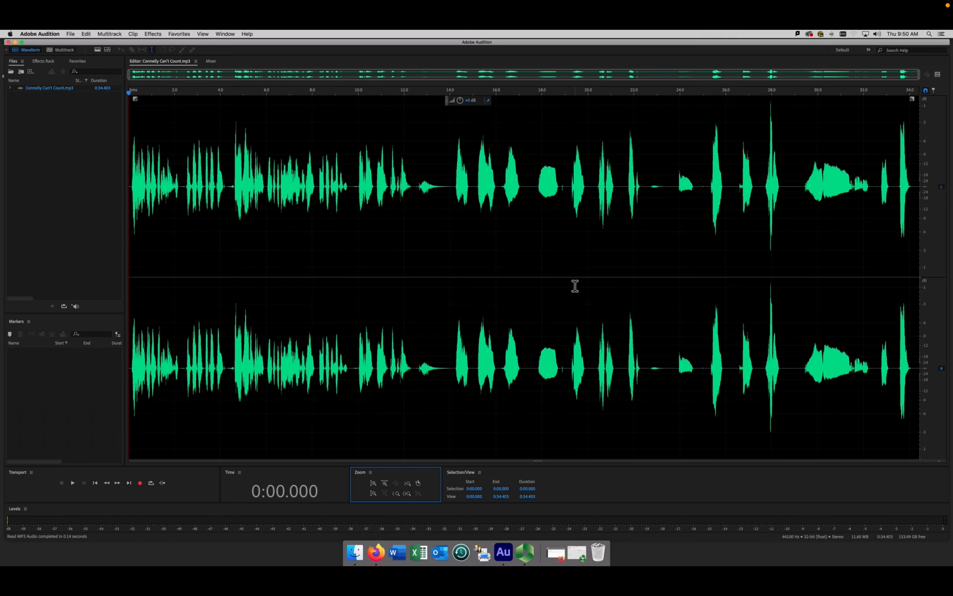
# - Zoom in horizontally on the first half second of the waveform and zoom back out to the full recording
pyautogui.click(385, 487)
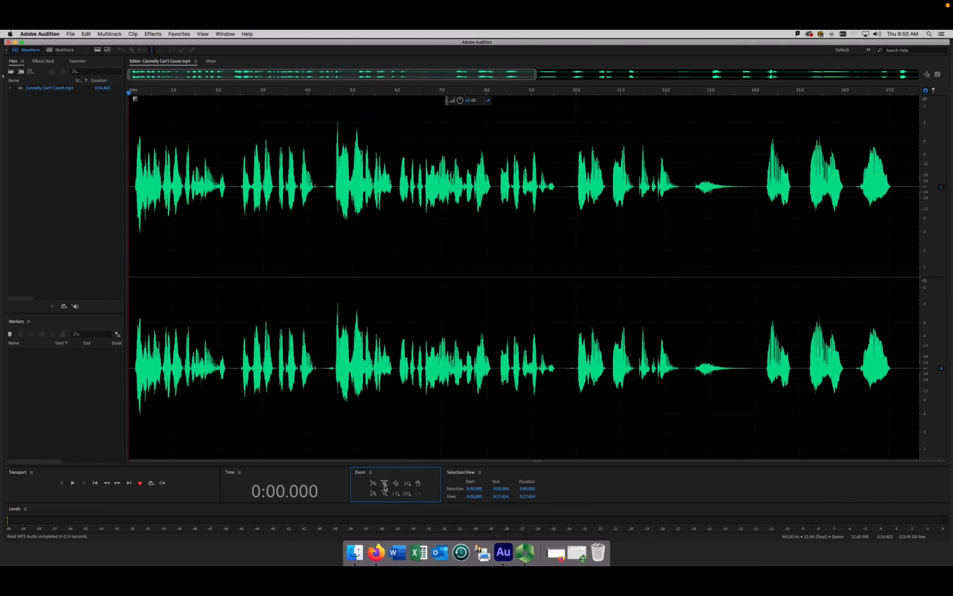
pyautogui.click(386, 487)
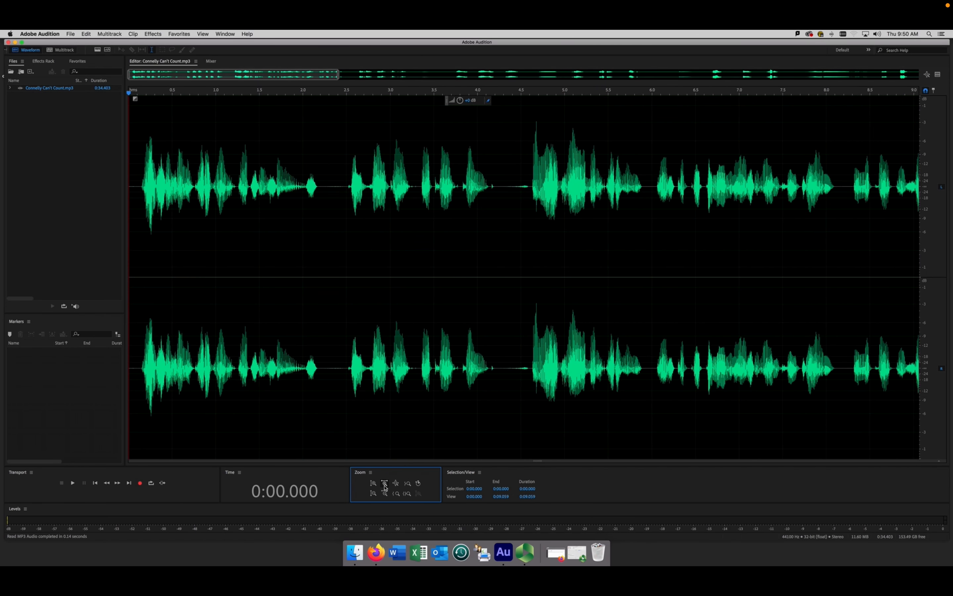
pyautogui.click(386, 487)
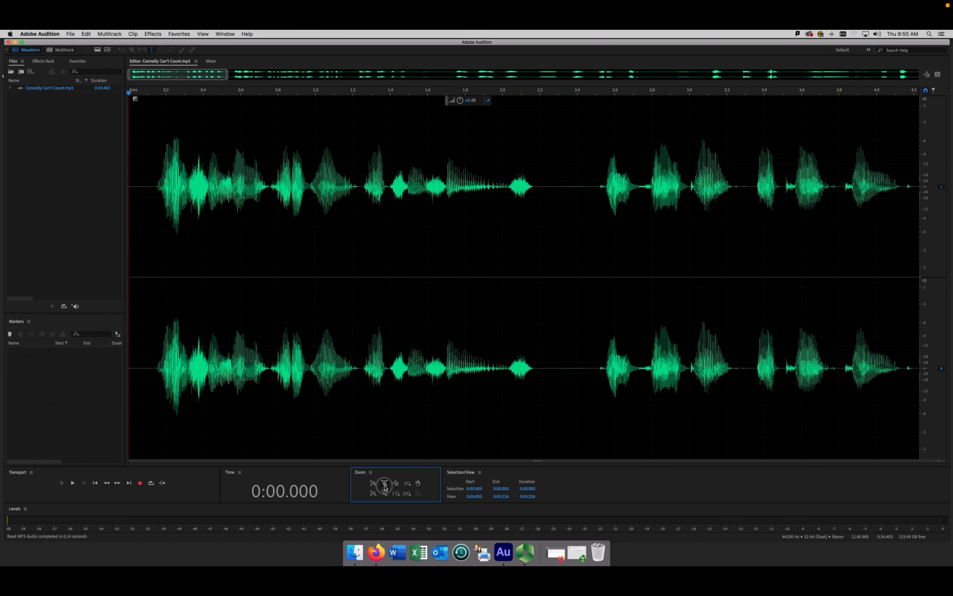
pyautogui.click(385, 487)
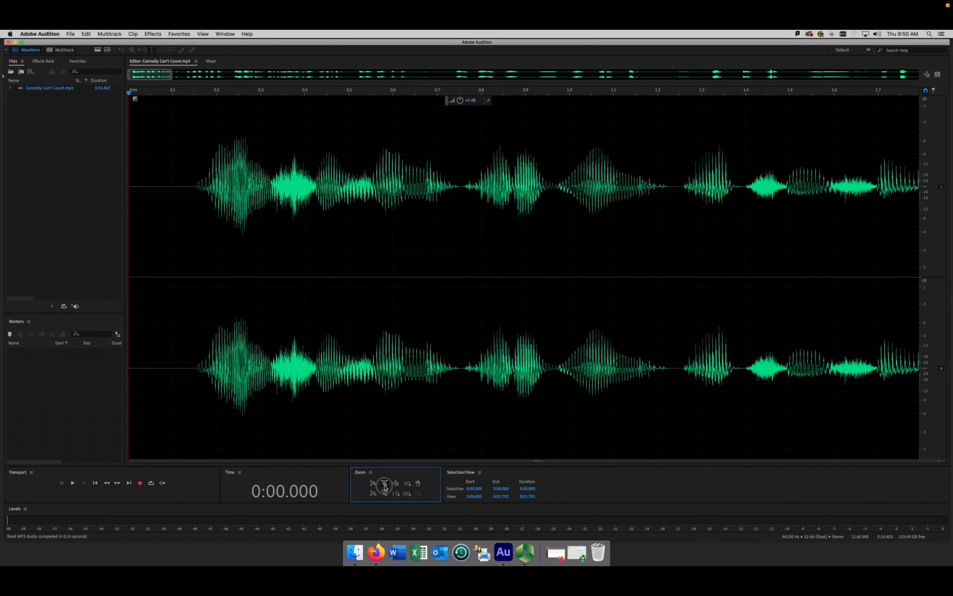
pyautogui.click(385, 487)
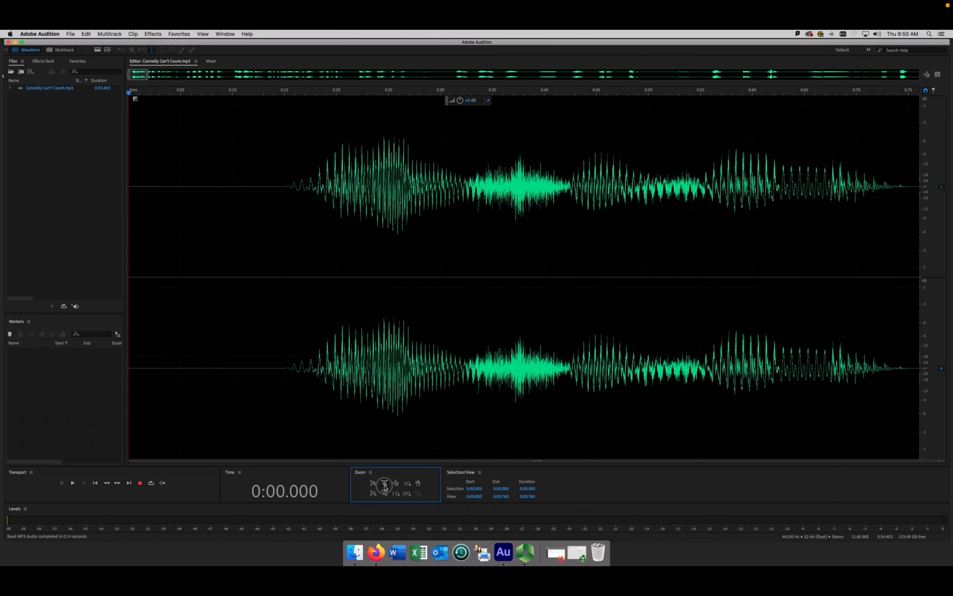
pyautogui.click(385, 487)
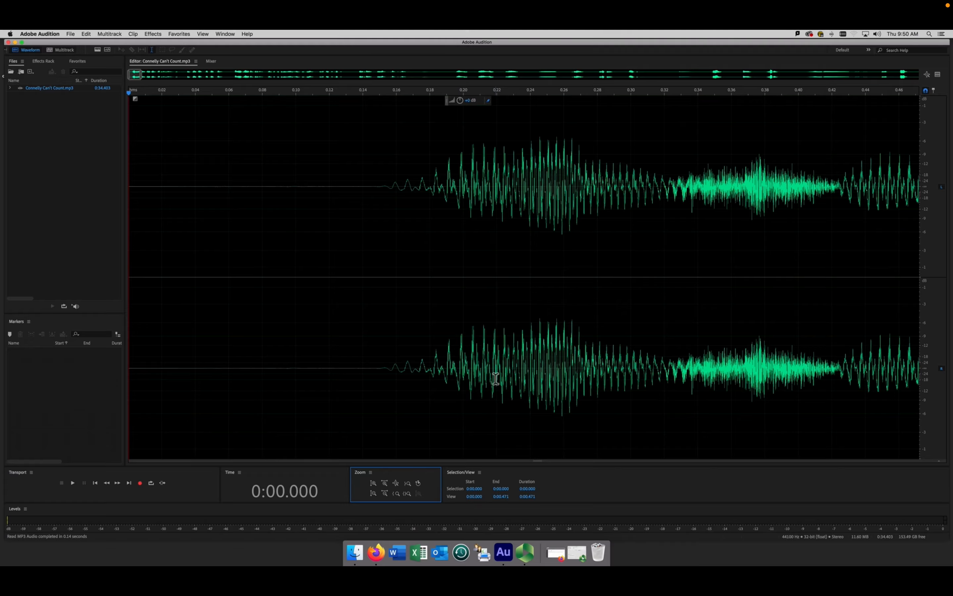
pyautogui.click(396, 484)
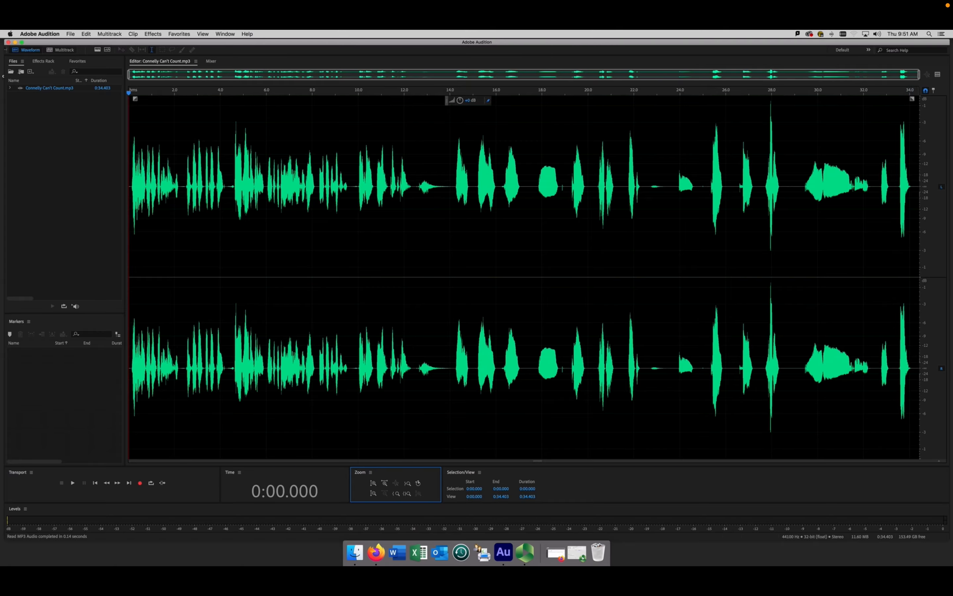
# - Narrow the overview range to about 14 to 16 seconds and restore the view of the whole recording
pyautogui.click(919, 74)
pyautogui.moveTo(920, 75); pyautogui.dragTo(477, 64)
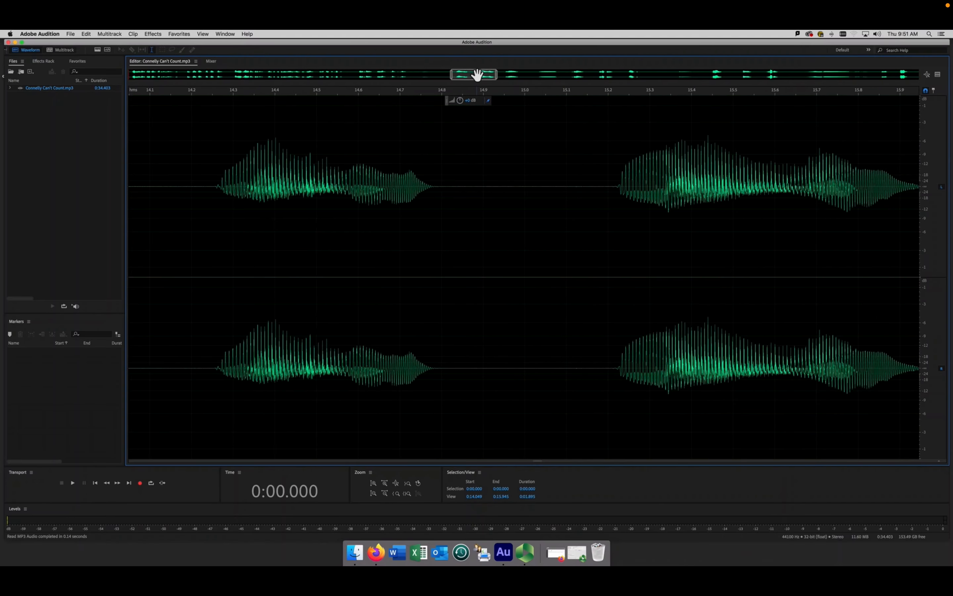
pyautogui.click(928, 75)
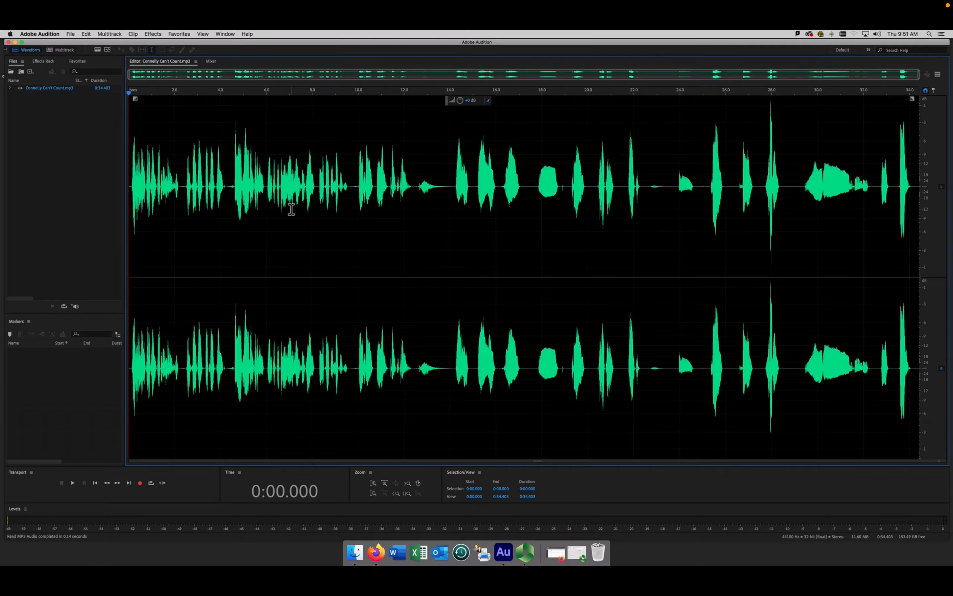
# - Place the playhead at about 13.8 seconds in the waveform and move it back to the beginning of the recording
pyautogui.click(445, 186)
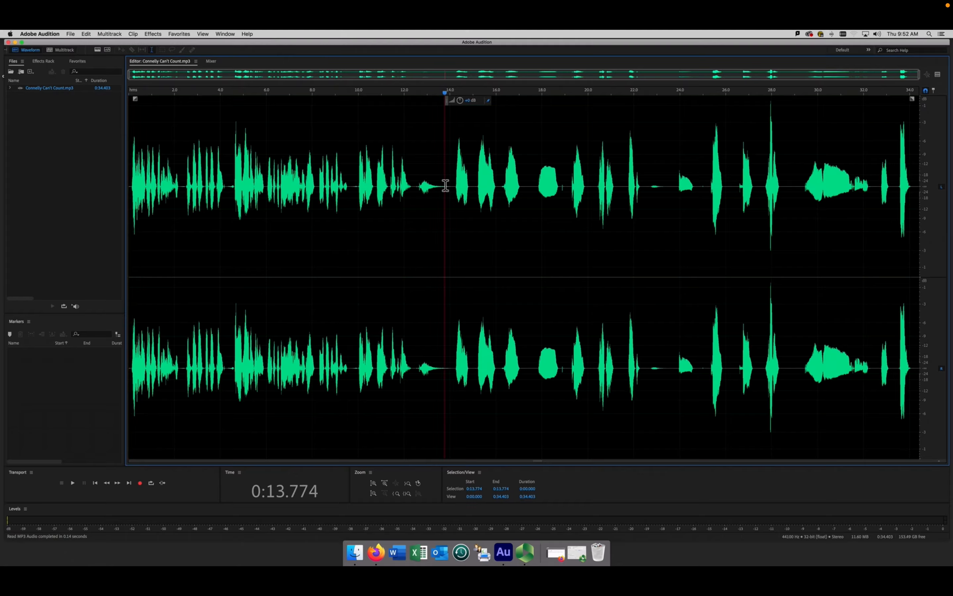
pyautogui.moveTo(446, 186)
pyautogui.mouseDown()
pyautogui.moveTo(386, 186)
pyautogui.moveTo(485, 185)
pyautogui.moveTo(445, 187)
pyautogui.mouseUp()
pyautogui.moveTo(445, 94); pyautogui.dragTo(130, 91)
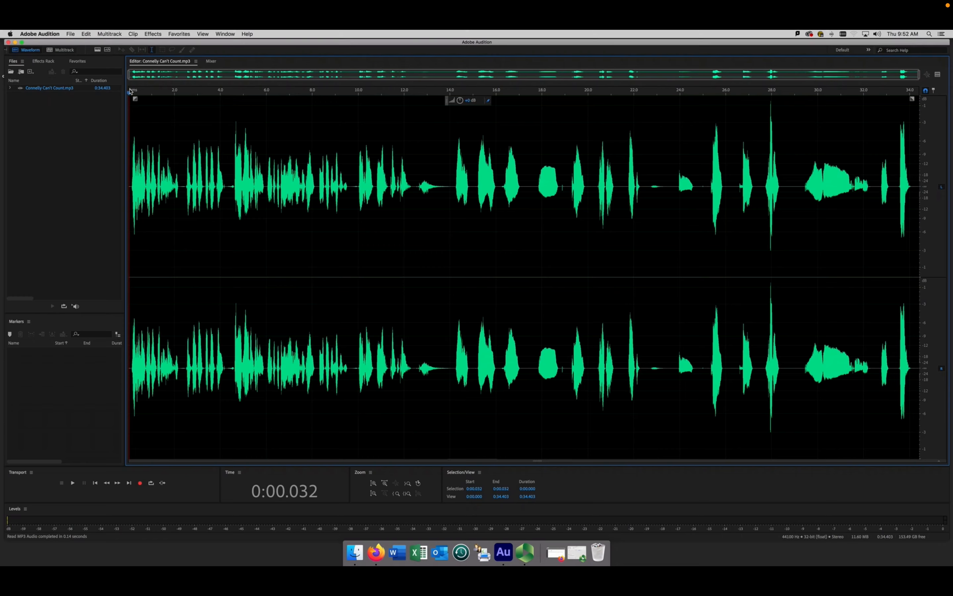
# - Play the recording from the beginning to about 24.8 seconds, raising the volume and pausing at about 17 and 18.6 seconds
pyautogui.press('space')
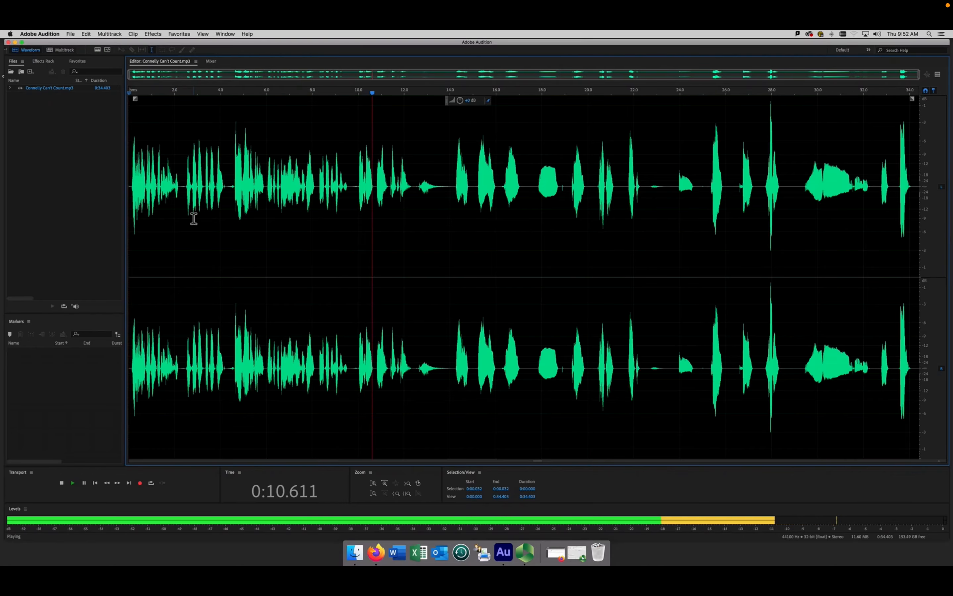
pyautogui.press('XF86AudioRaiseVolume')
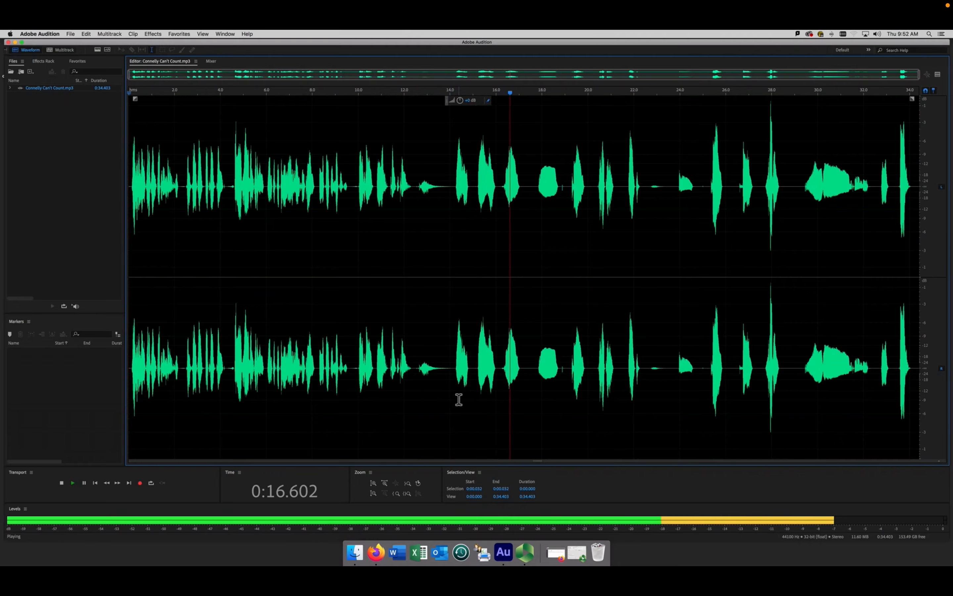
pyautogui.press('space')
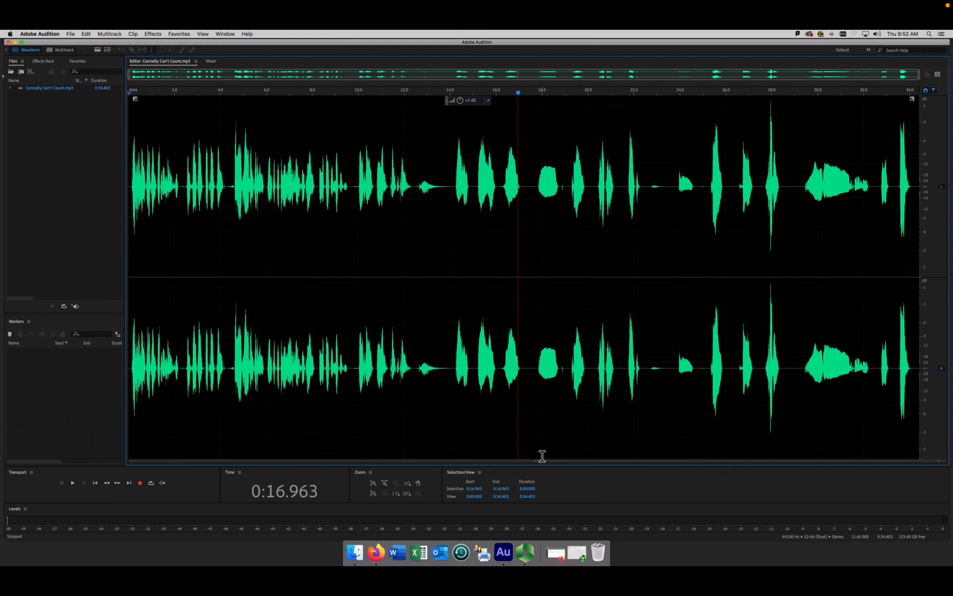
pyautogui.press('space')
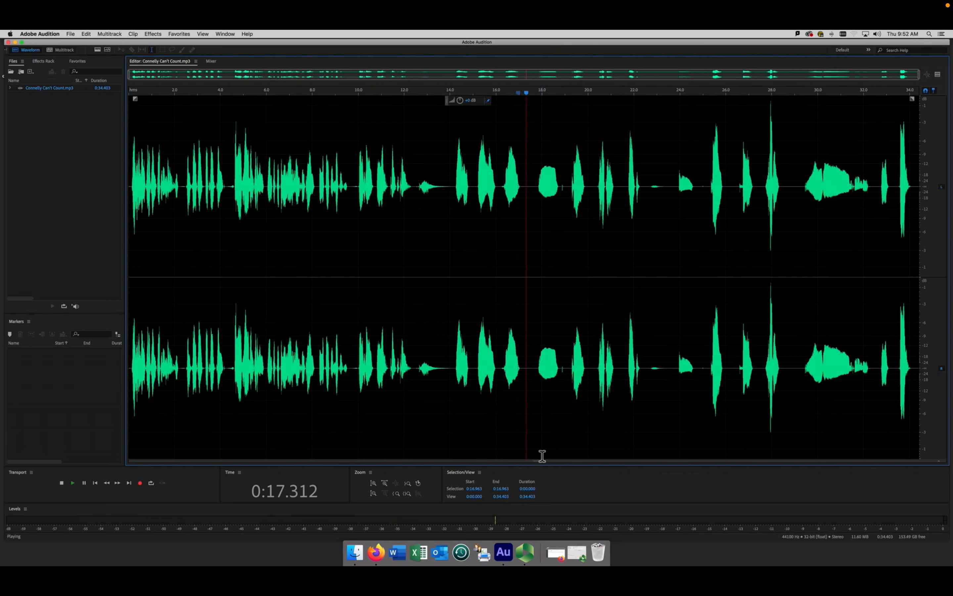
pyautogui.press('space')
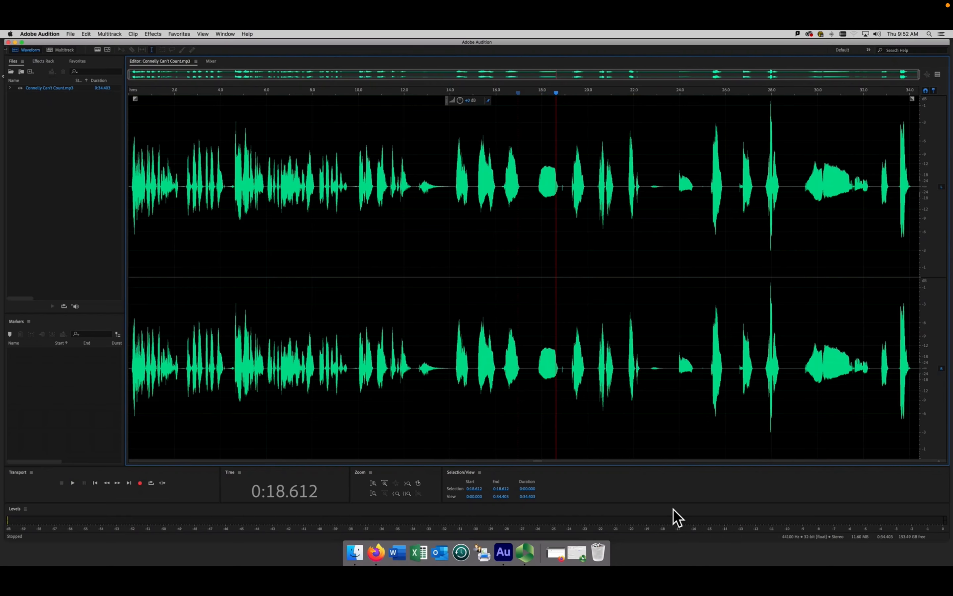
pyautogui.press('space')
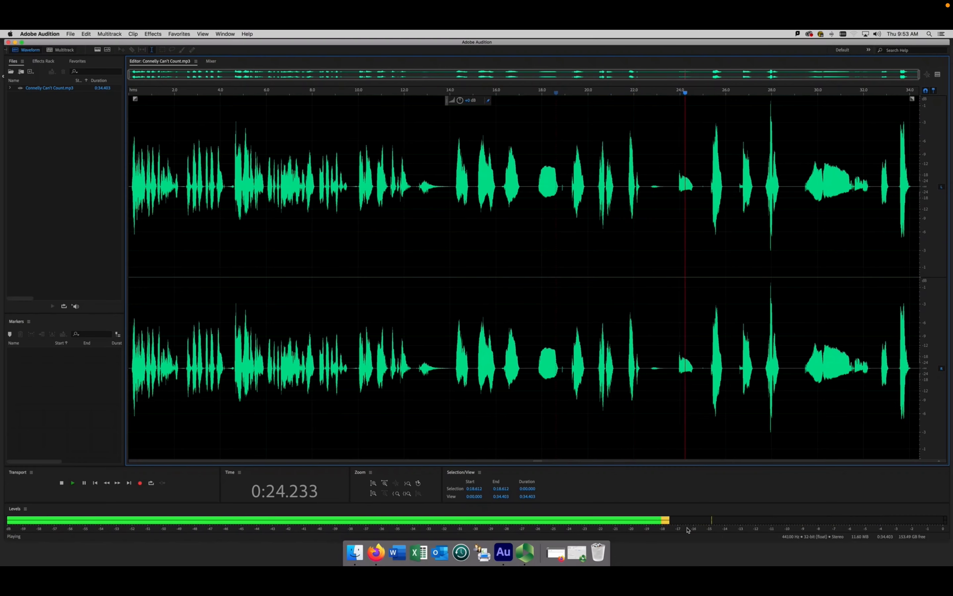
pyautogui.press('space')
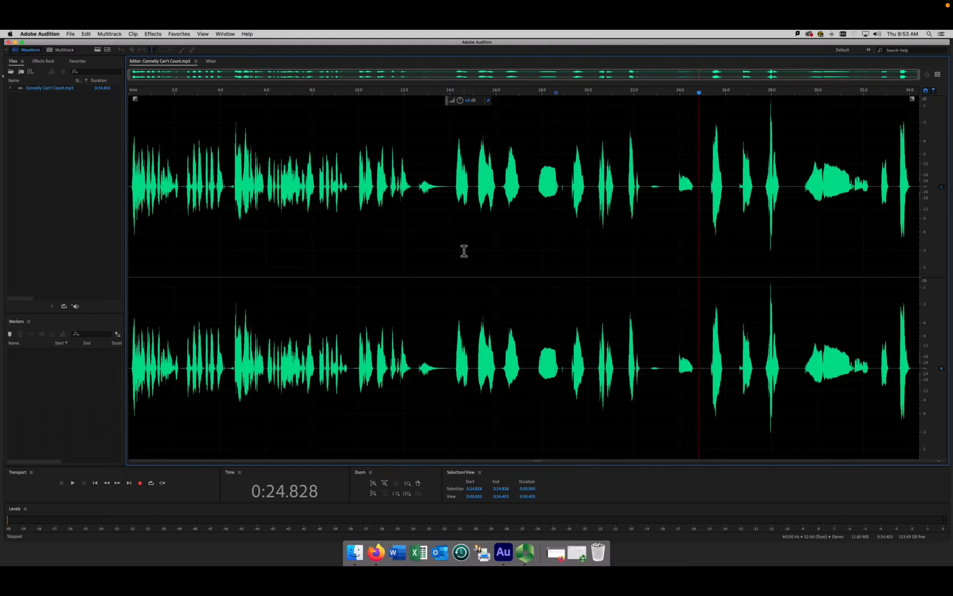
# - Play the recording from its start to about 12.4 seconds and delete the first 12.348 seconds of audio
pyautogui.click(95, 484)
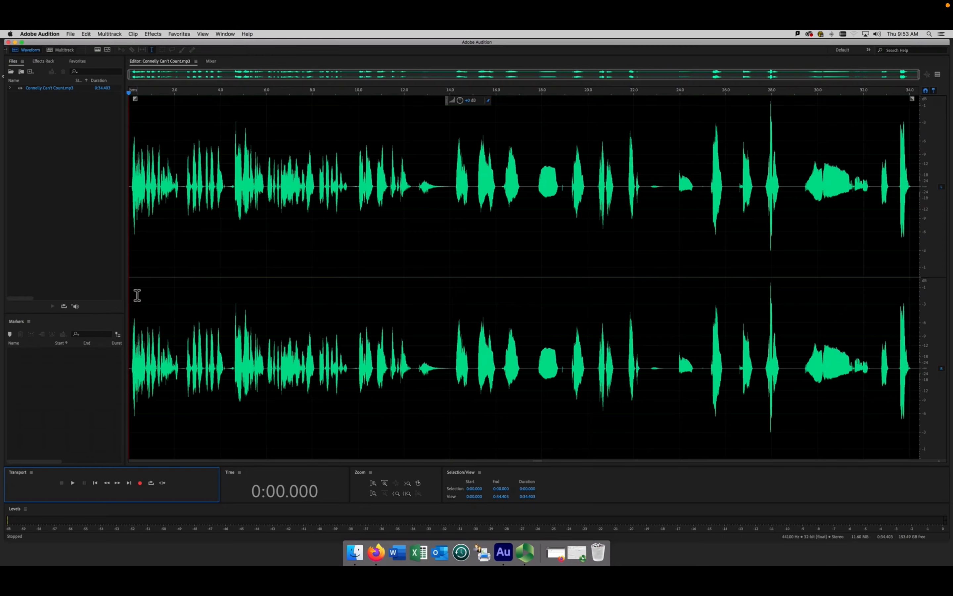
pyautogui.press('space')
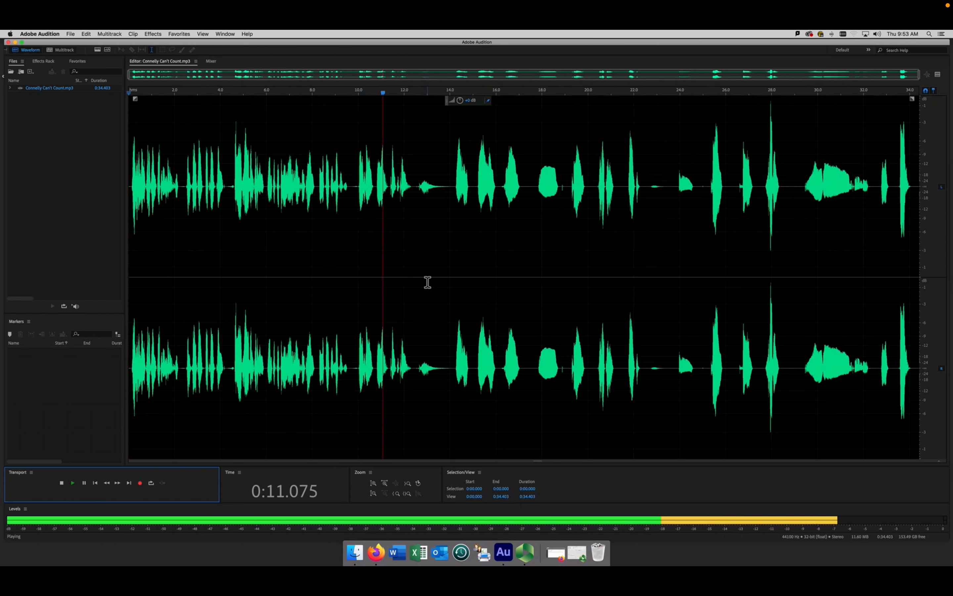
pyautogui.press('space')
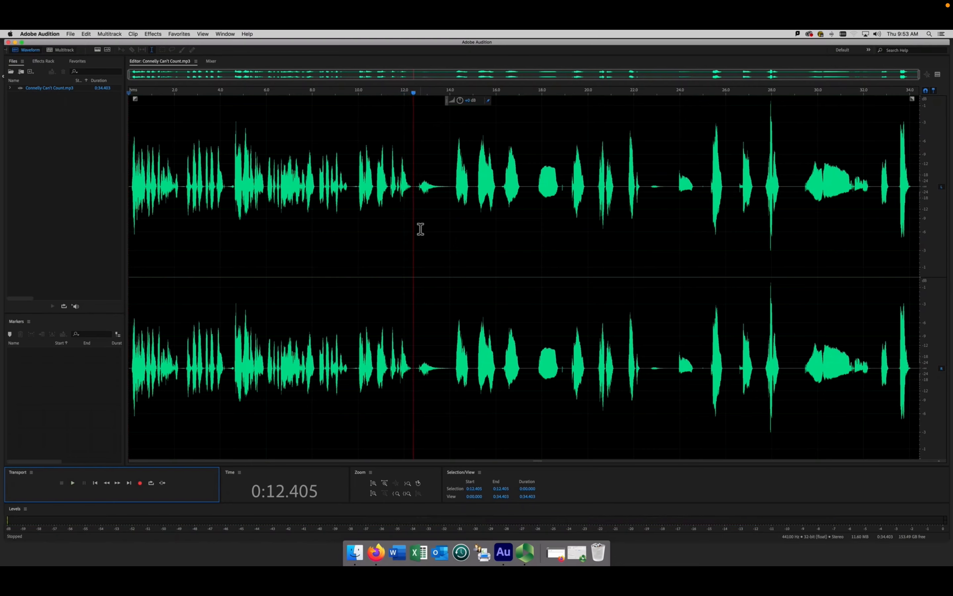
pyautogui.click(412, 188)
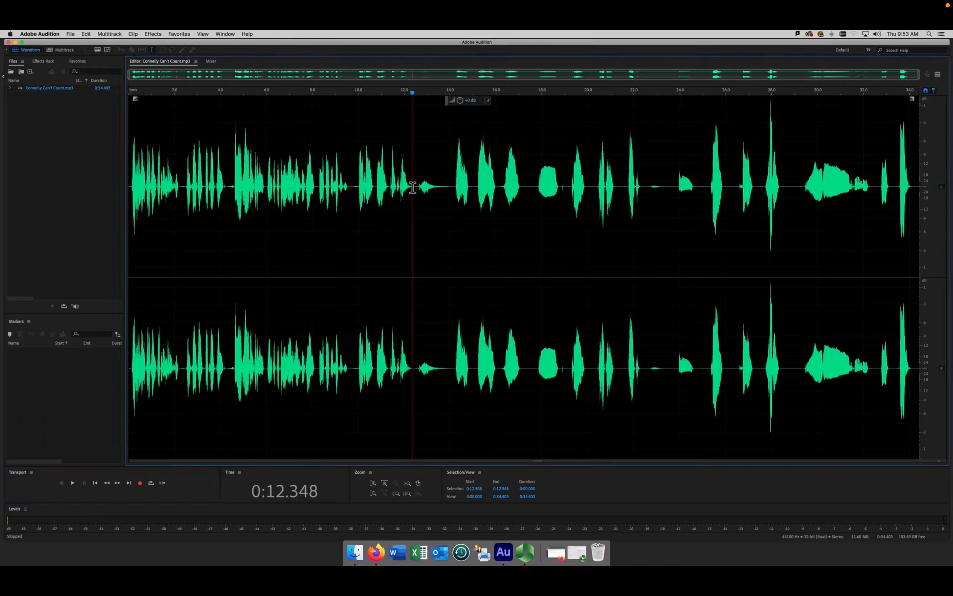
pyautogui.moveTo(412, 187); pyautogui.dragTo(106, 204)
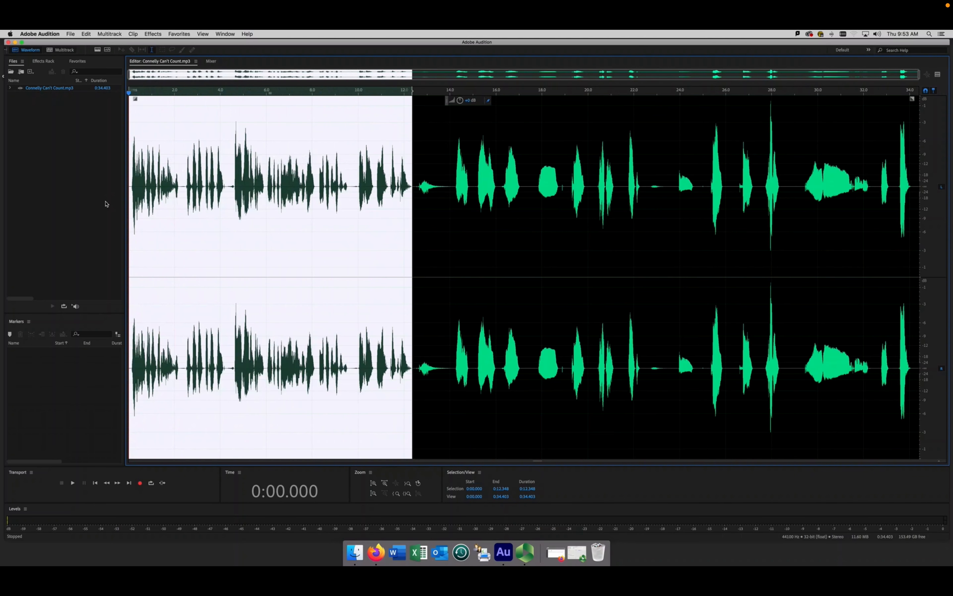
pyautogui.press('Delete')
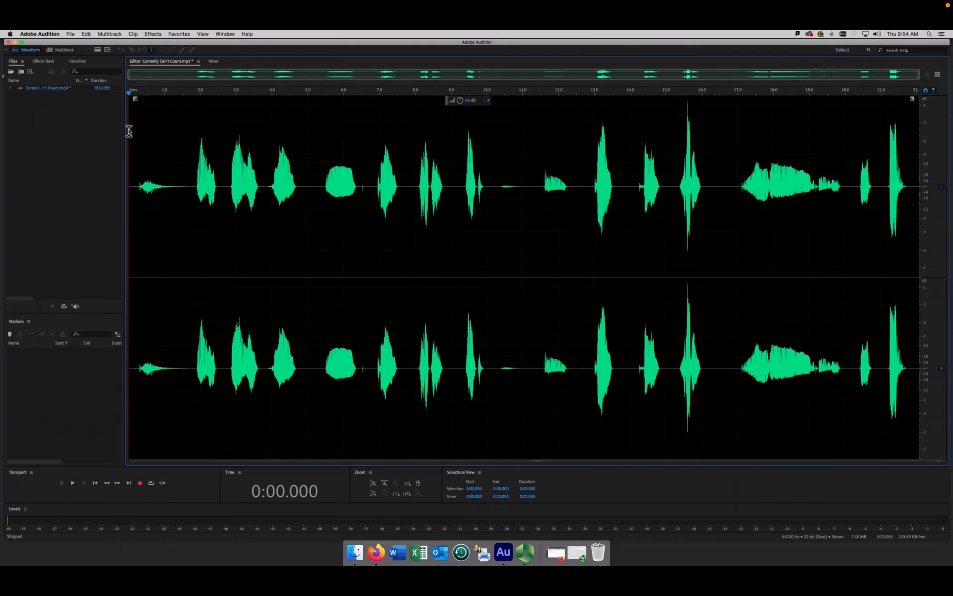
# - Undo the deletion of the opening audio and delete the same selection again
pyautogui.click(87, 34)
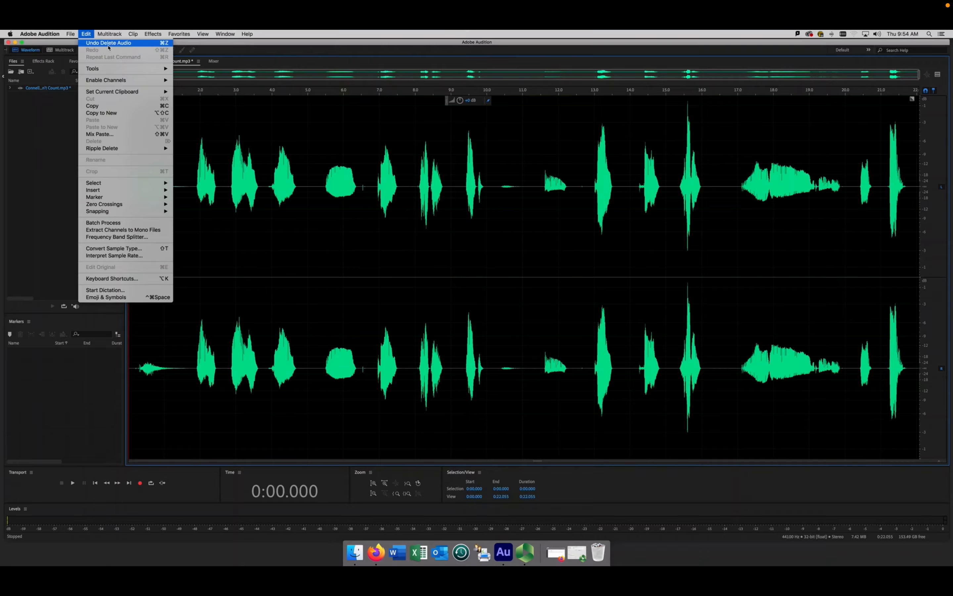
pyautogui.click(108, 44)
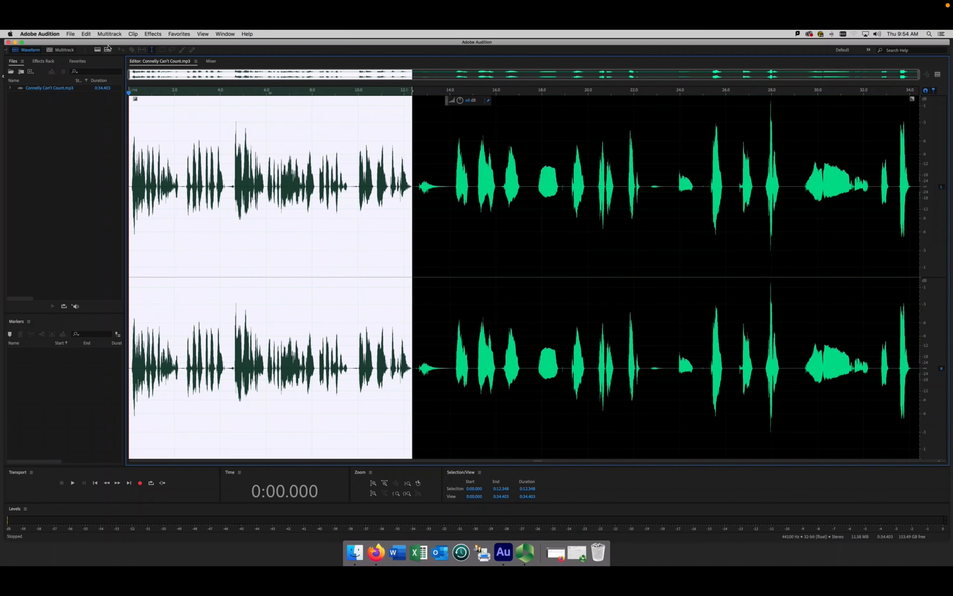
pyautogui.press('Delete')
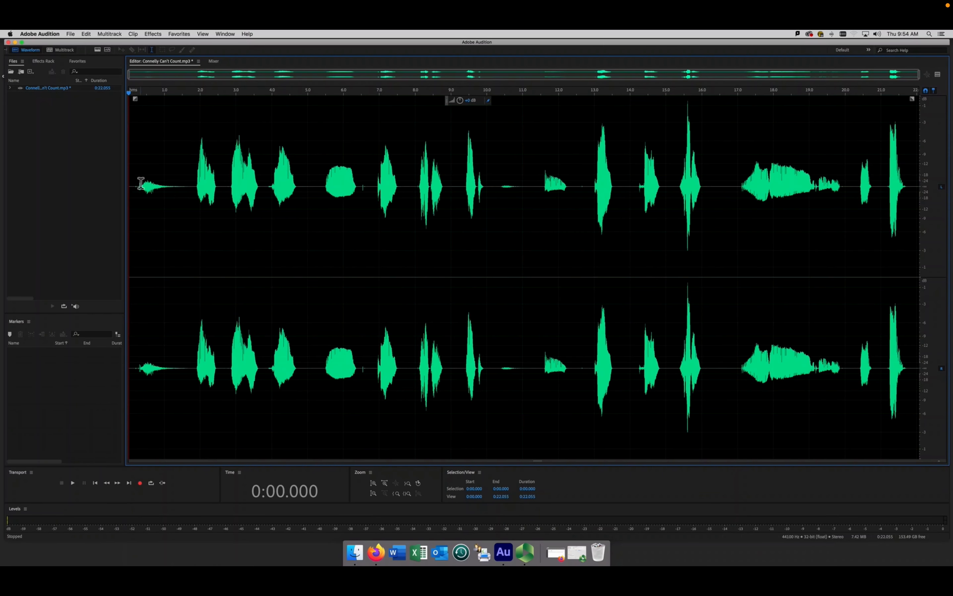
# - Play the recording's opening to about 1.8 seconds and delete the first 1.724 seconds of audio
pyautogui.press('space')
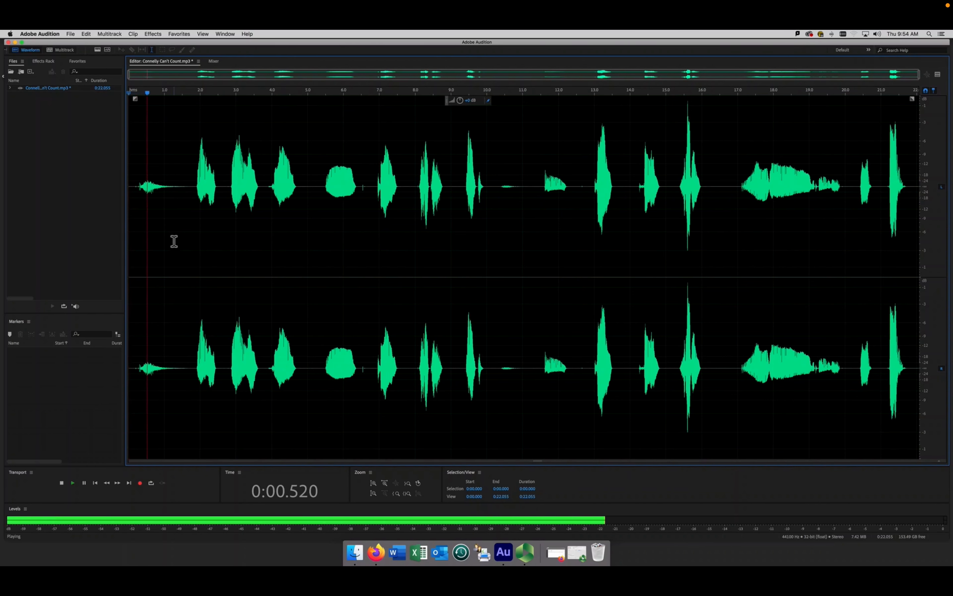
pyautogui.press('space')
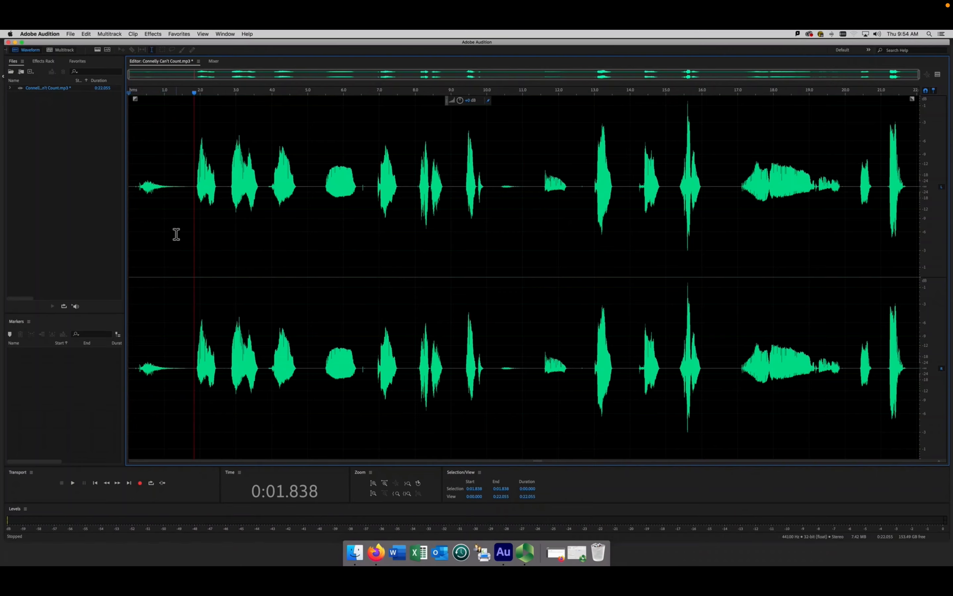
pyautogui.click(191, 184)
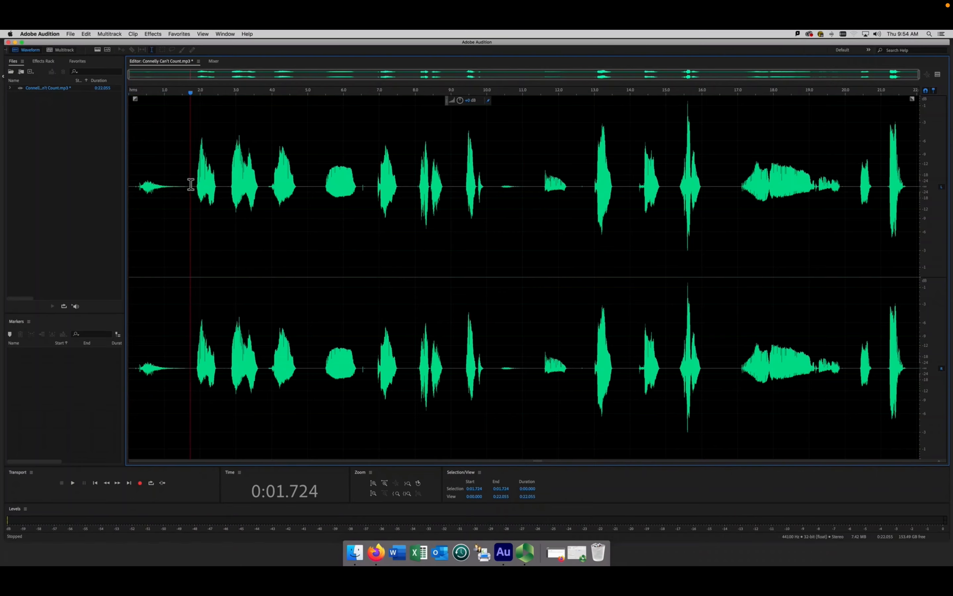
pyautogui.moveTo(191, 184); pyautogui.dragTo(115, 186)
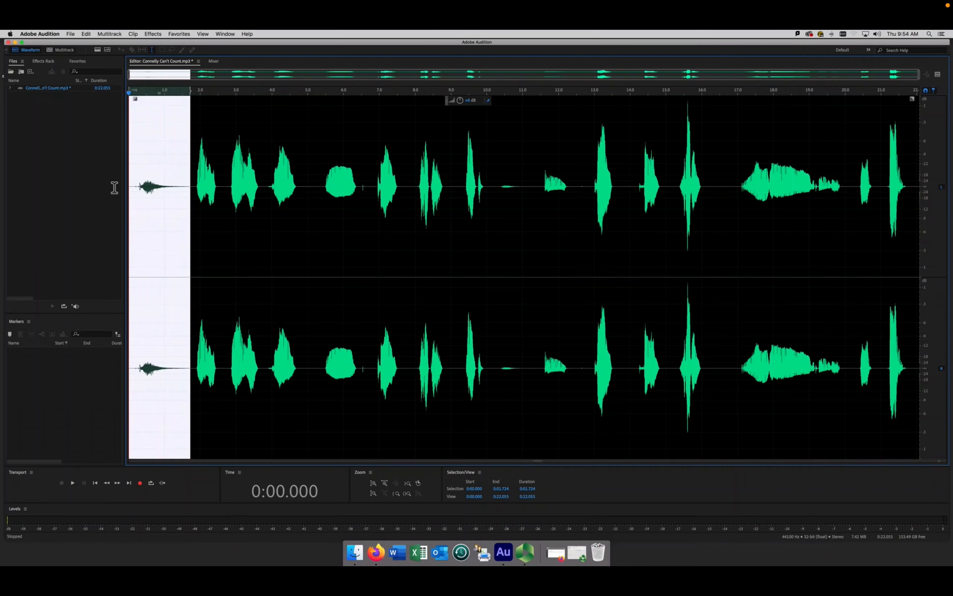
pyautogui.press('Delete')
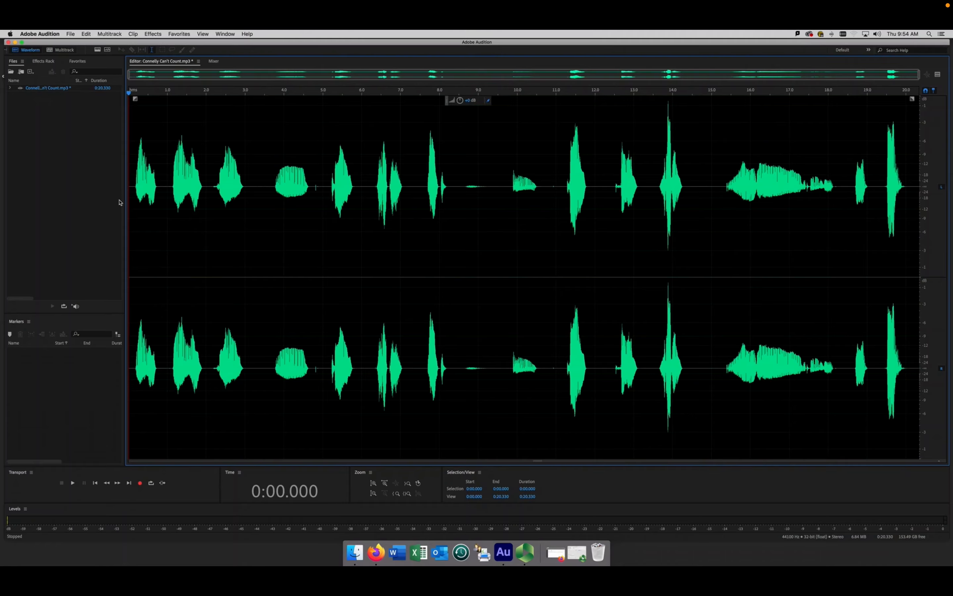
# - Play the recording from its start to about 5.9 seconds and delete the audio from about 3.65 to 4.89 seconds
pyautogui.press('space')
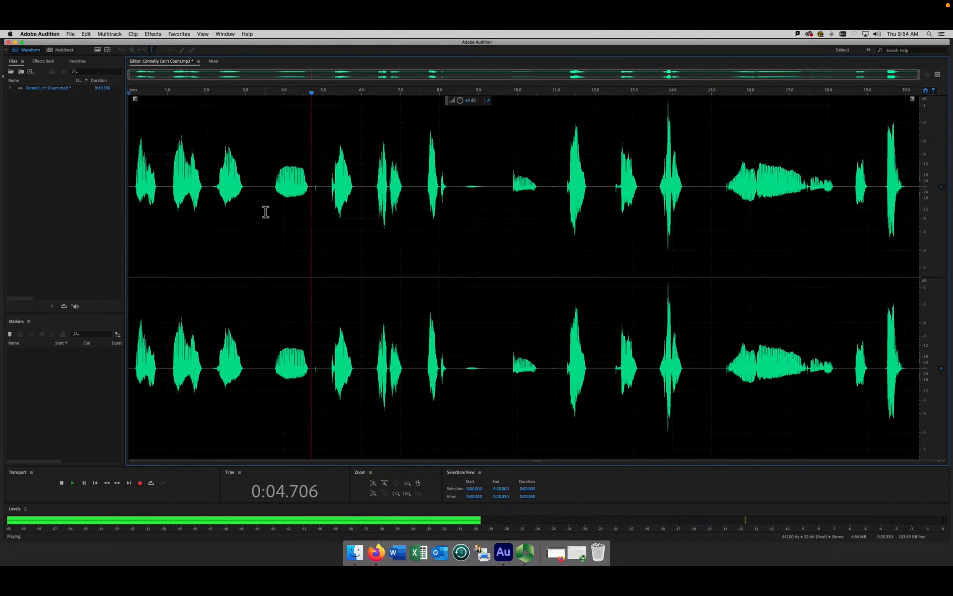
pyautogui.press('space')
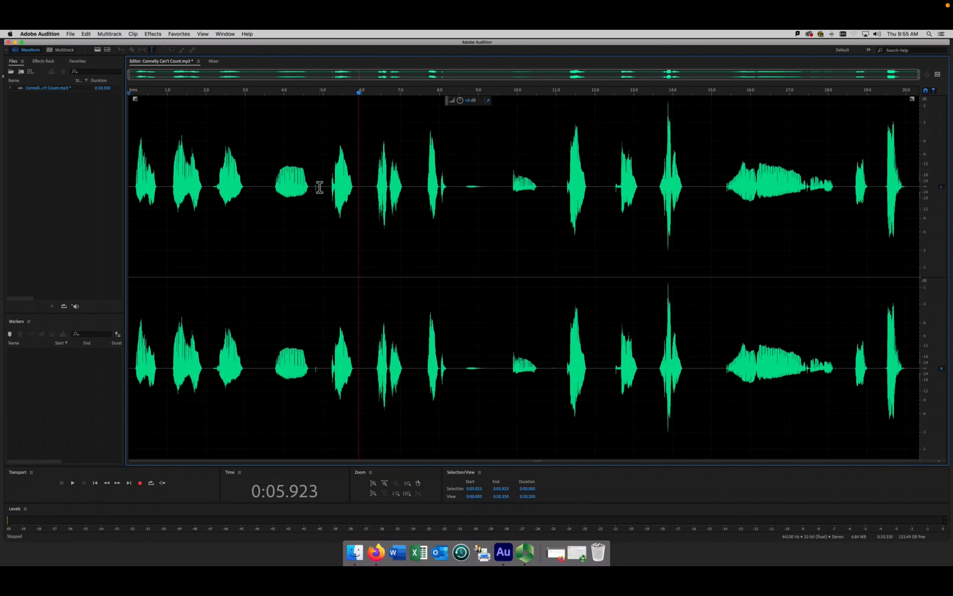
pyautogui.moveTo(319, 188); pyautogui.dragTo(270, 192)
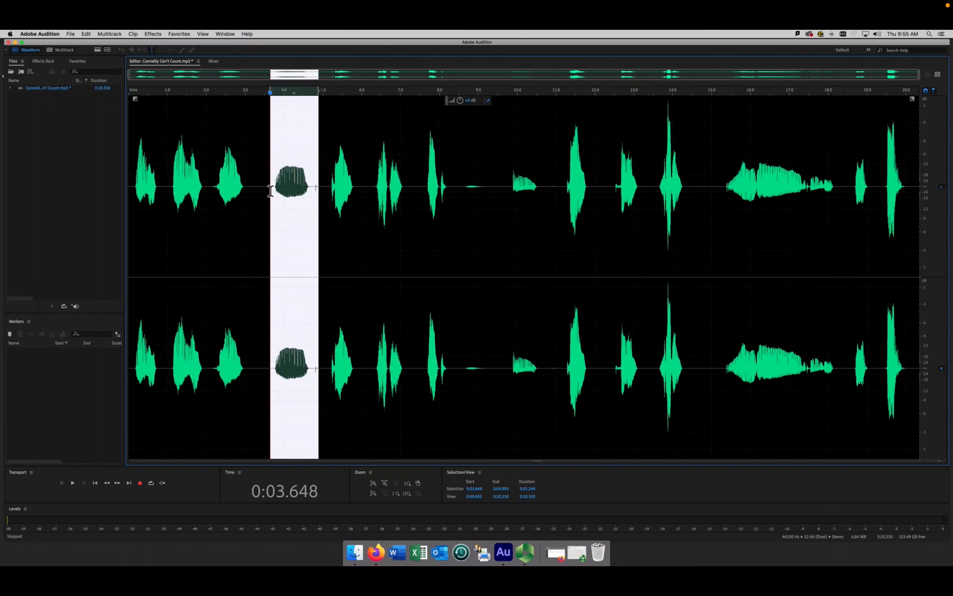
pyautogui.press('Delete')
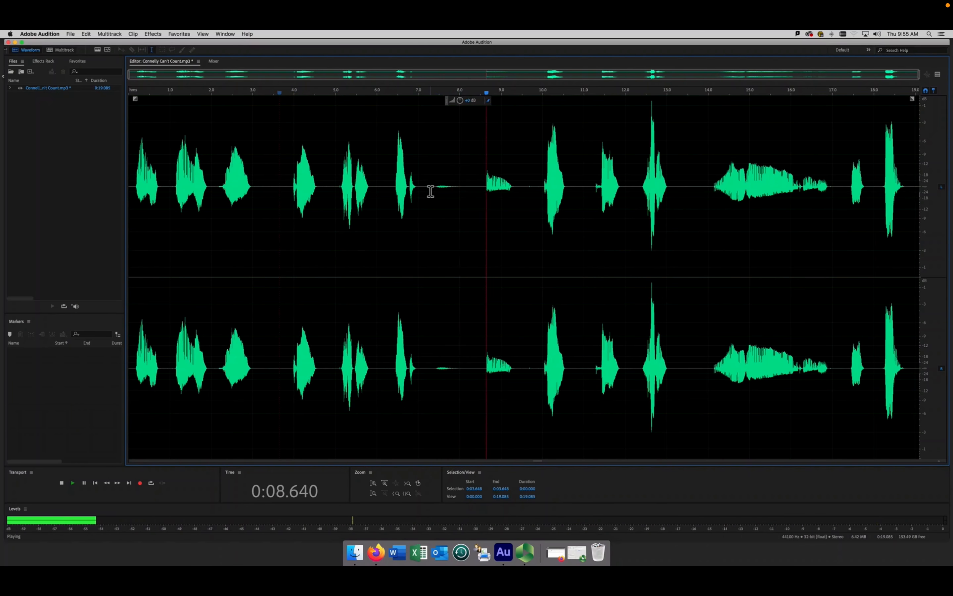
# - Stop playback at about 9.9 seconds, play the quiet passage near 7.3 seconds, and delete the audio from about 7.28 to 9.79 seconds
pyautogui.press('space')
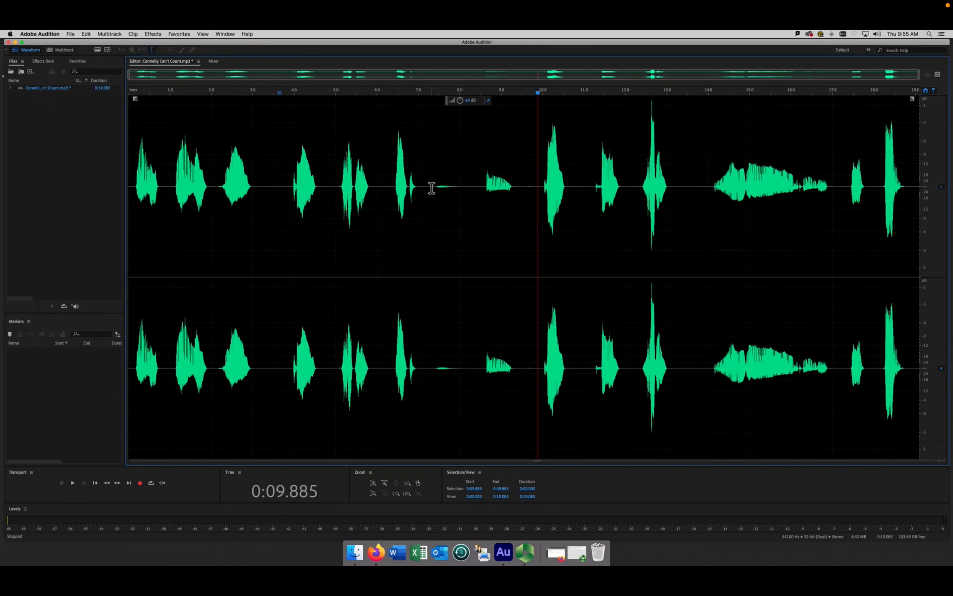
pyautogui.moveTo(431, 187); pyautogui.dragTo(460, 186)
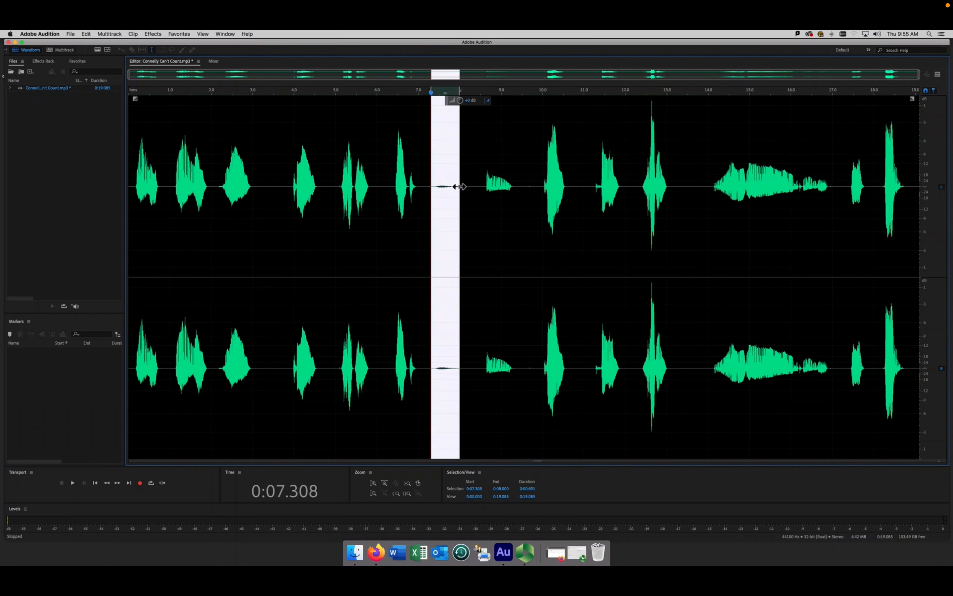
pyautogui.press('space')
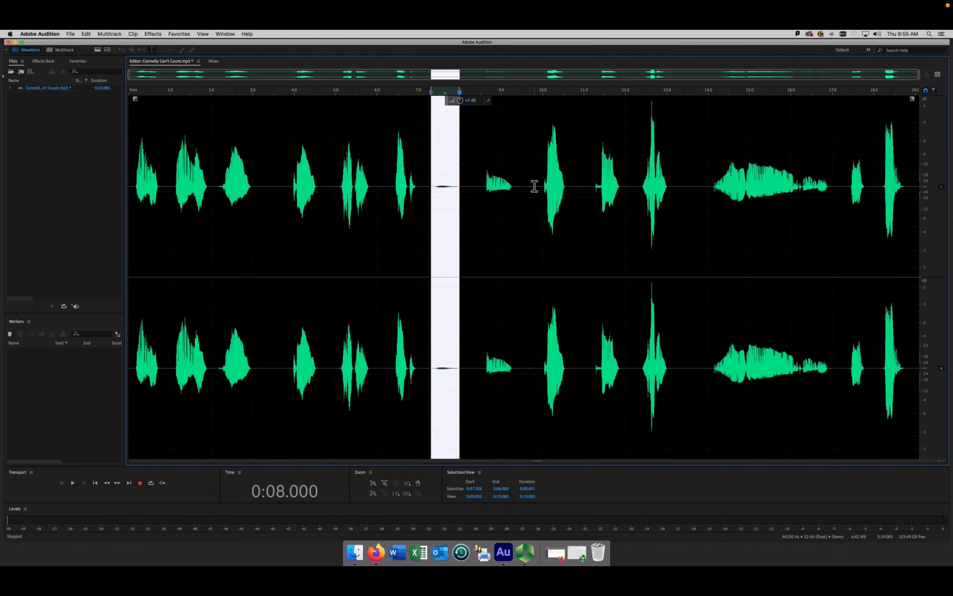
pyautogui.moveTo(534, 186); pyautogui.dragTo(431, 191)
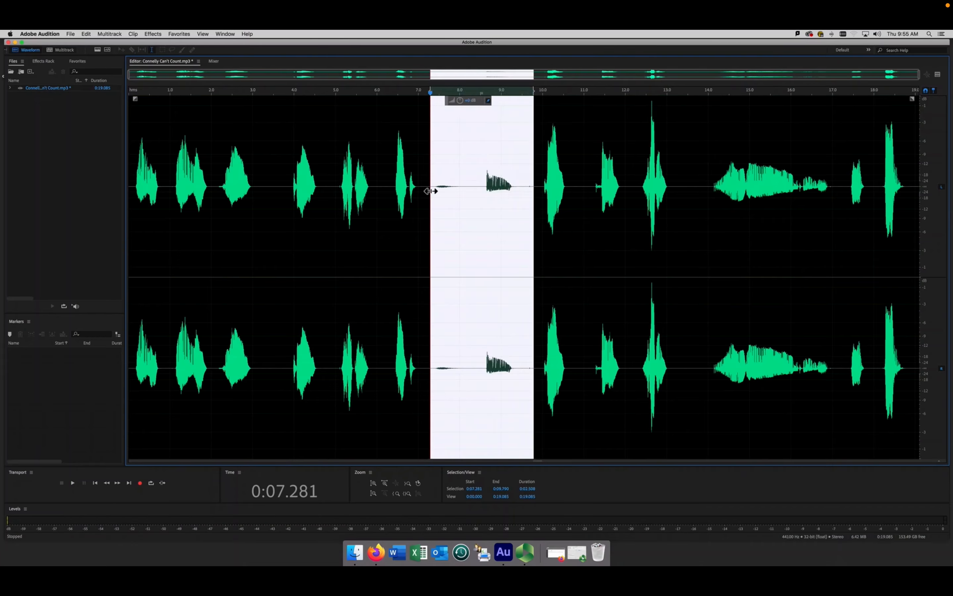
pyautogui.press('Delete')
# - Play the rest of the recording and delete the audio from about 11.24 to 15.35 seconds
pyautogui.press('space')
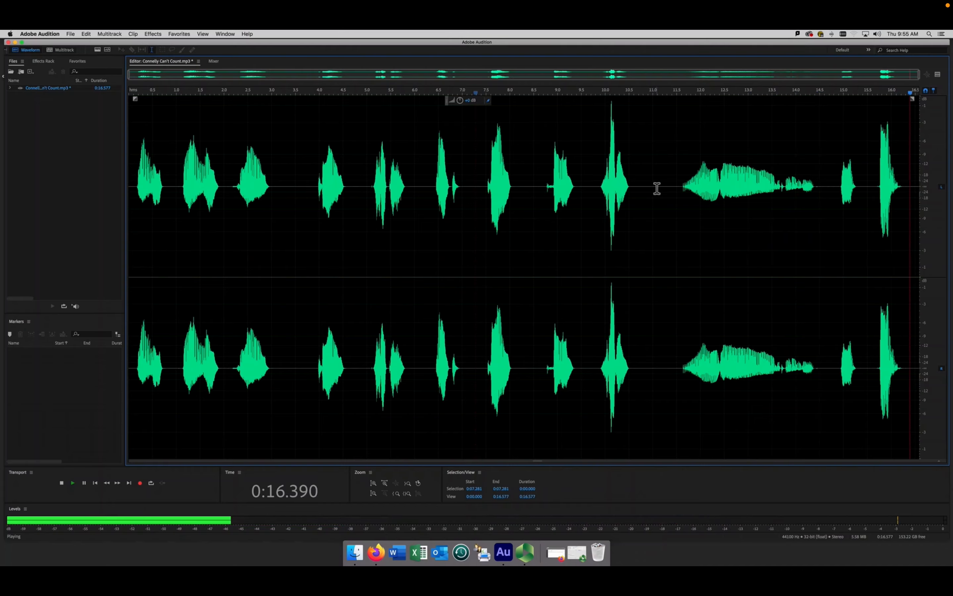
pyautogui.moveTo(665, 188); pyautogui.dragTo(862, 157)
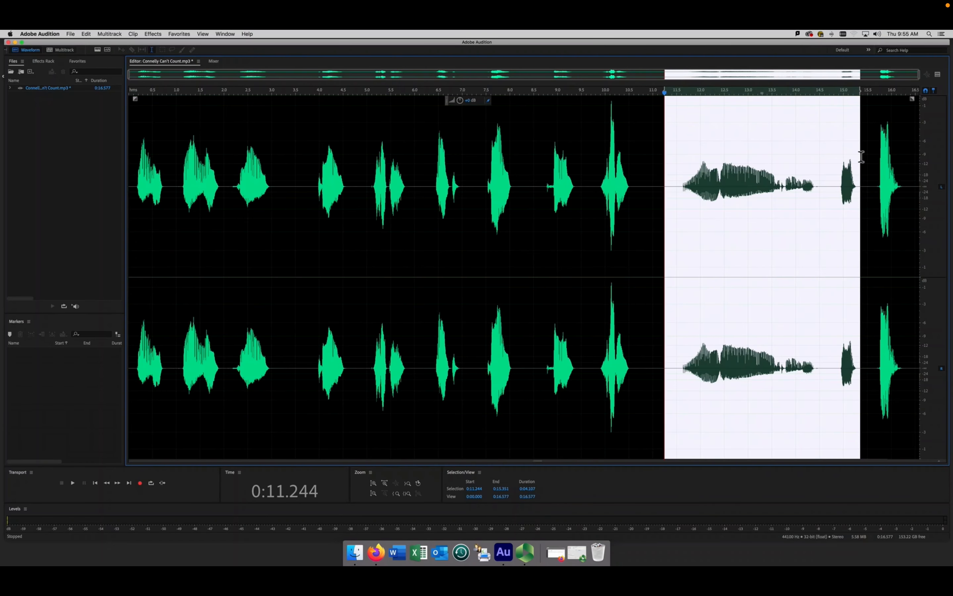
pyautogui.press('Delete')
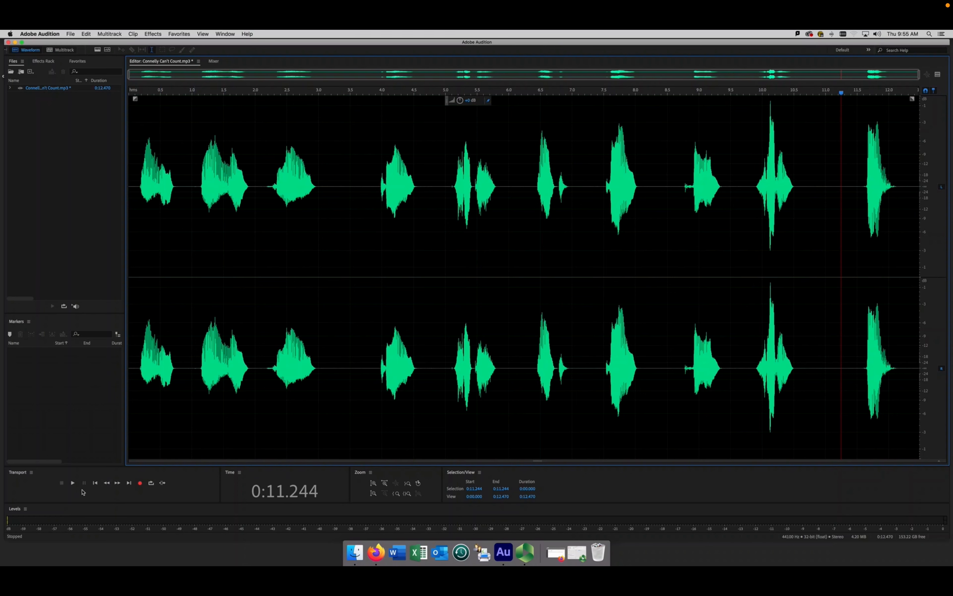
# - Play the recording from its start to about 4.7 seconds and cut the audio from about 3.73 to 4.73 seconds
pyautogui.click(95, 483)
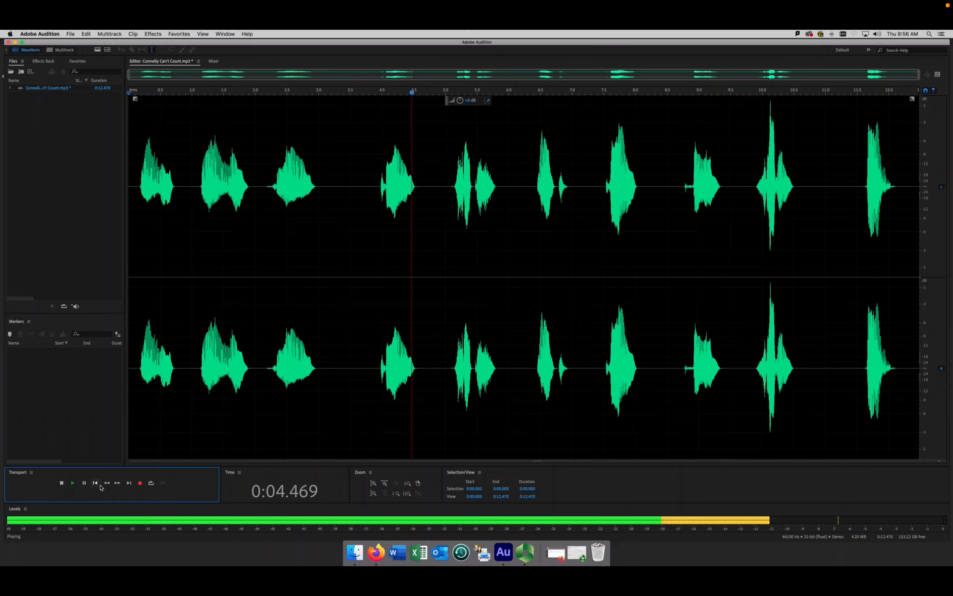
pyautogui.press('space')
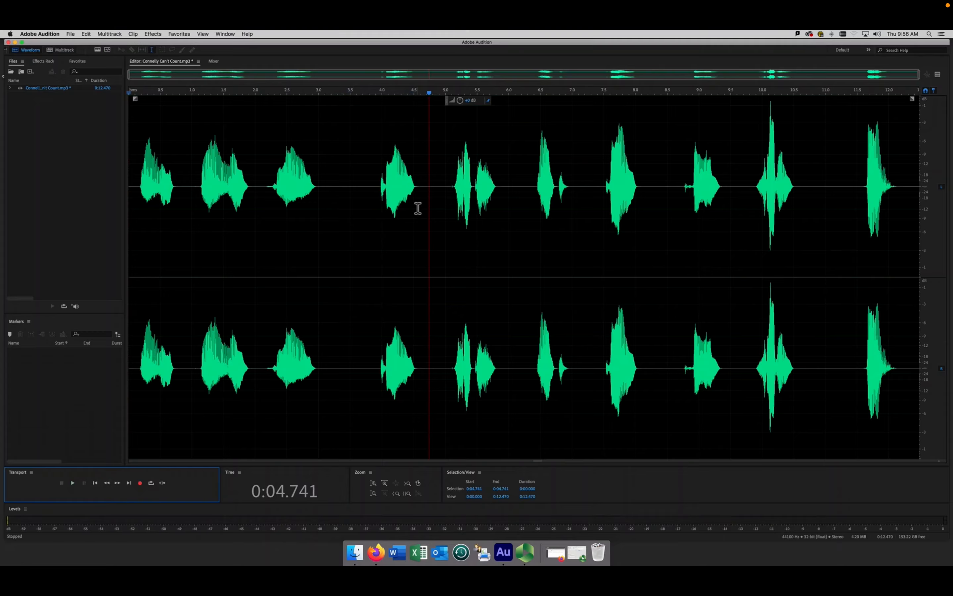
pyautogui.click(429, 186)
pyautogui.moveTo(428, 185); pyautogui.dragTo(365, 188)
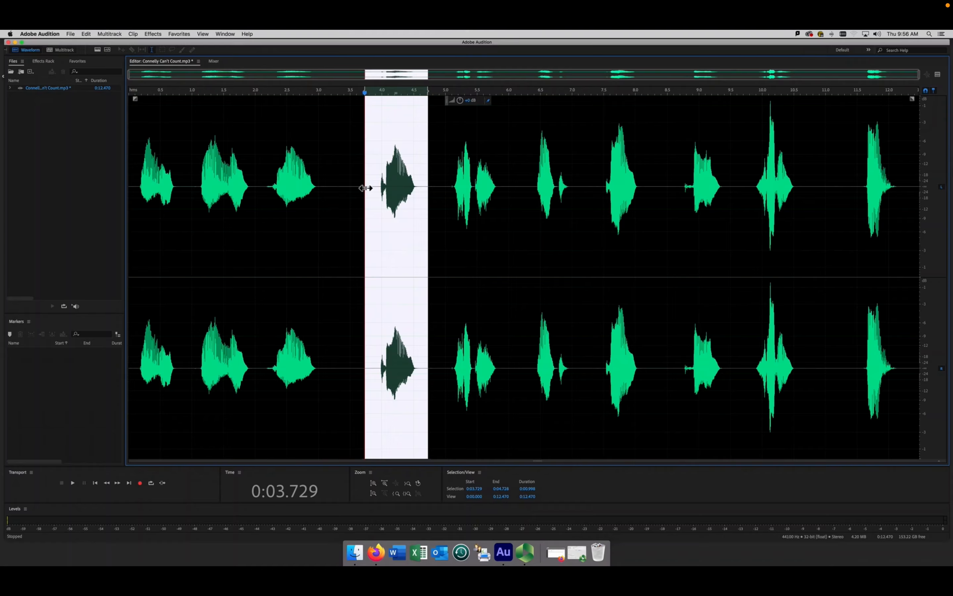
pyautogui.rightClick(402, 225)
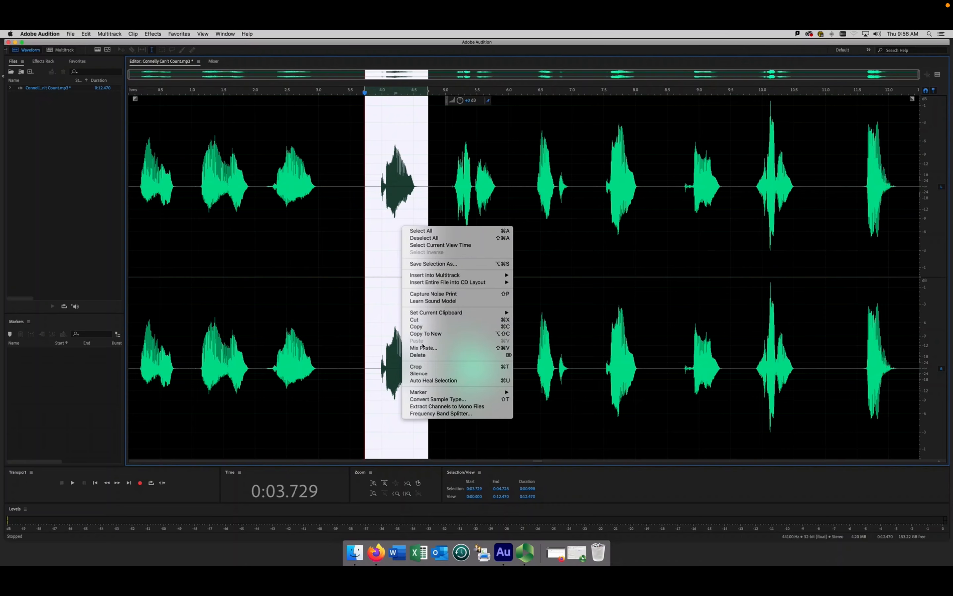
pyautogui.click(388, 239)
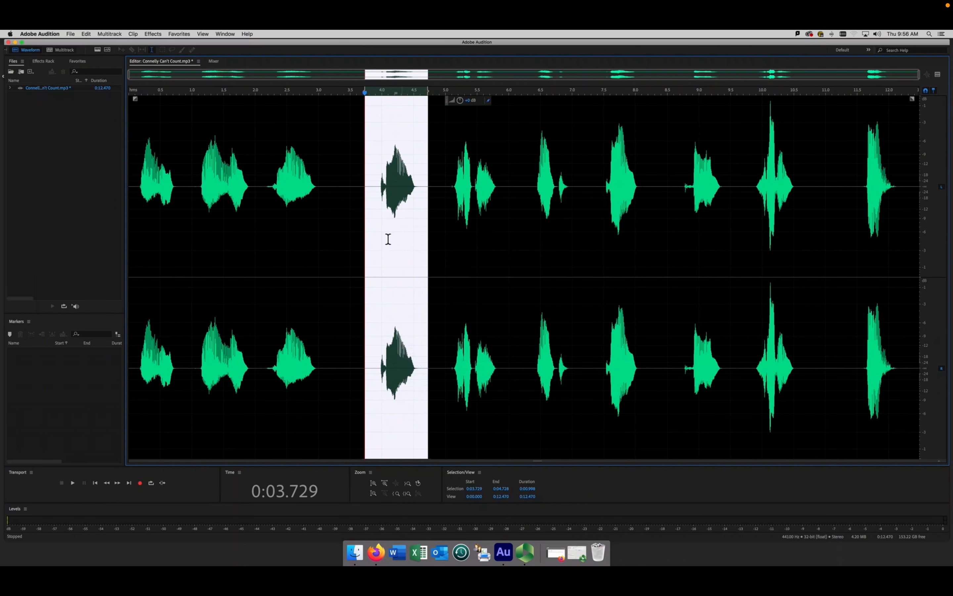
pyautogui.rightClick(392, 242)
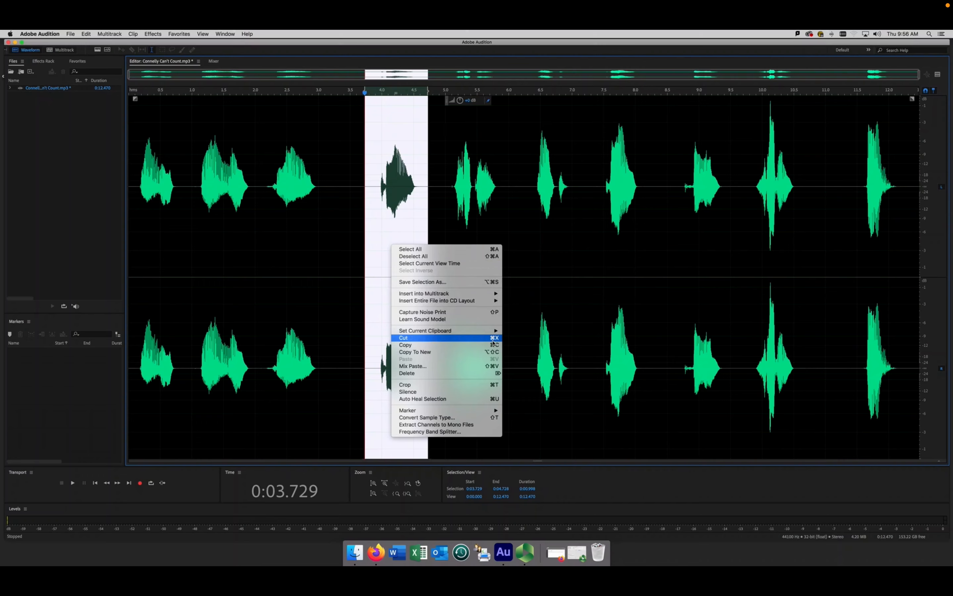
pyautogui.click(527, 234)
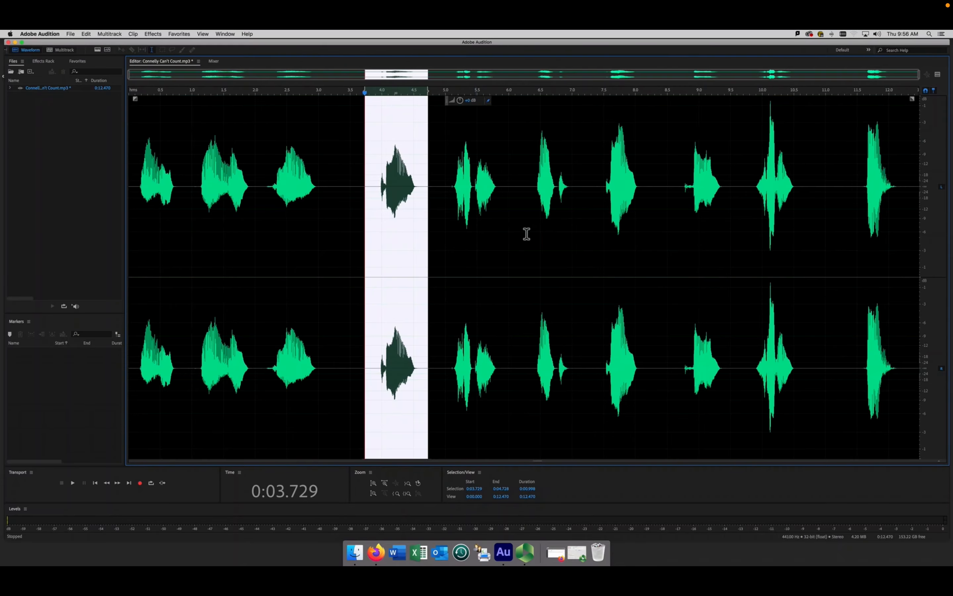
pyautogui.press('super+x')
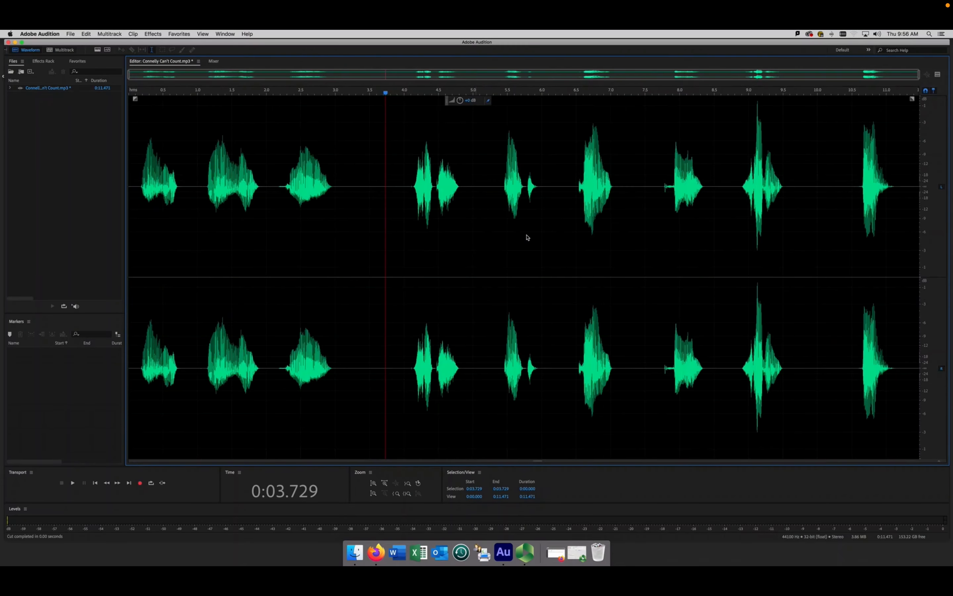
# - Paste the cut audio at about 0.96 seconds and play the recording from about 0.12 to 4.2 seconds
pyautogui.click(195, 187)
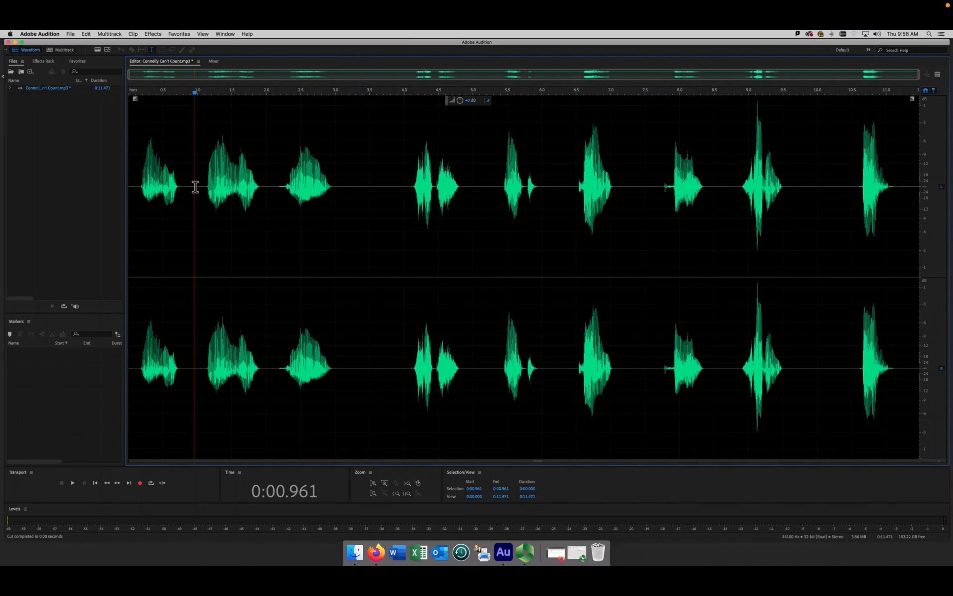
pyautogui.press('super+v')
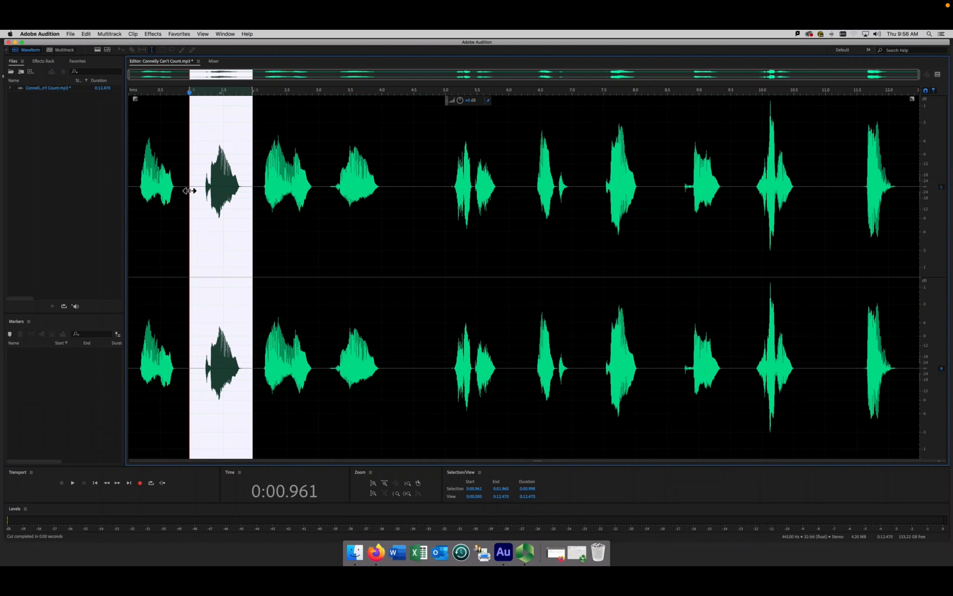
pyautogui.click(130, 192)
pyautogui.press('space')
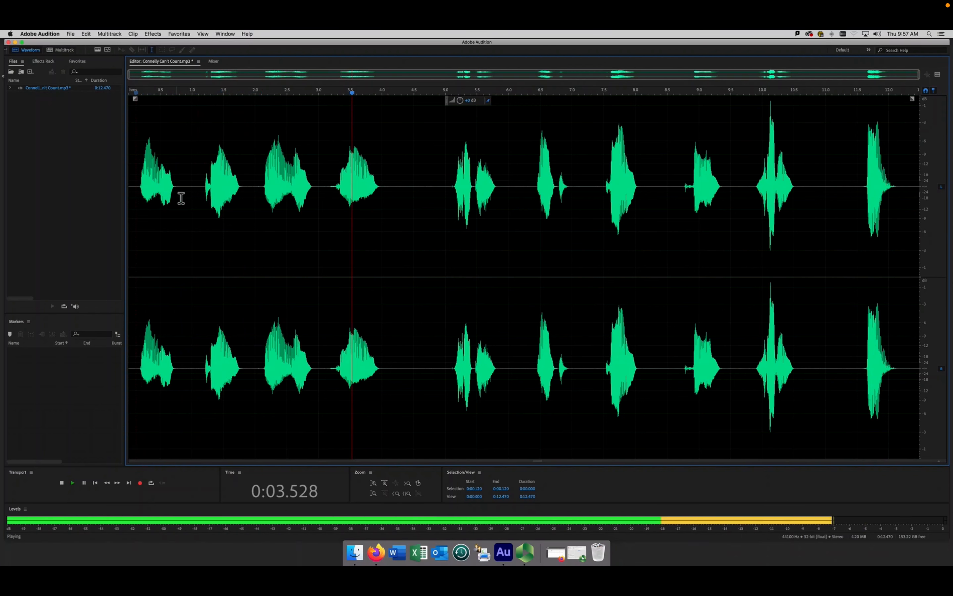
pyautogui.press('space')
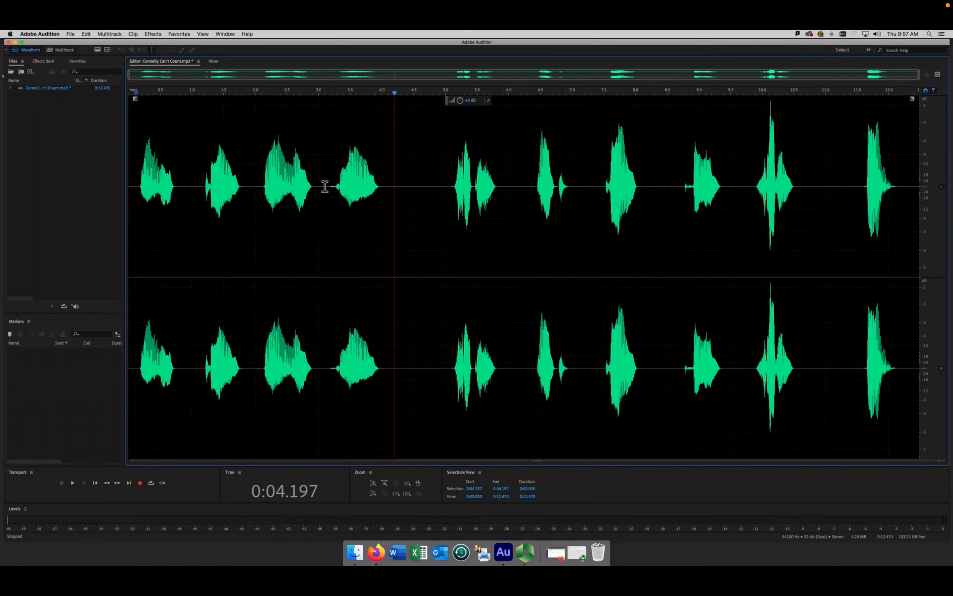
# - Cut the audio from about 3.09 to 4.1 seconds and paste it at about 2 seconds
pyautogui.moveTo(324, 188); pyautogui.dragTo(389, 184)
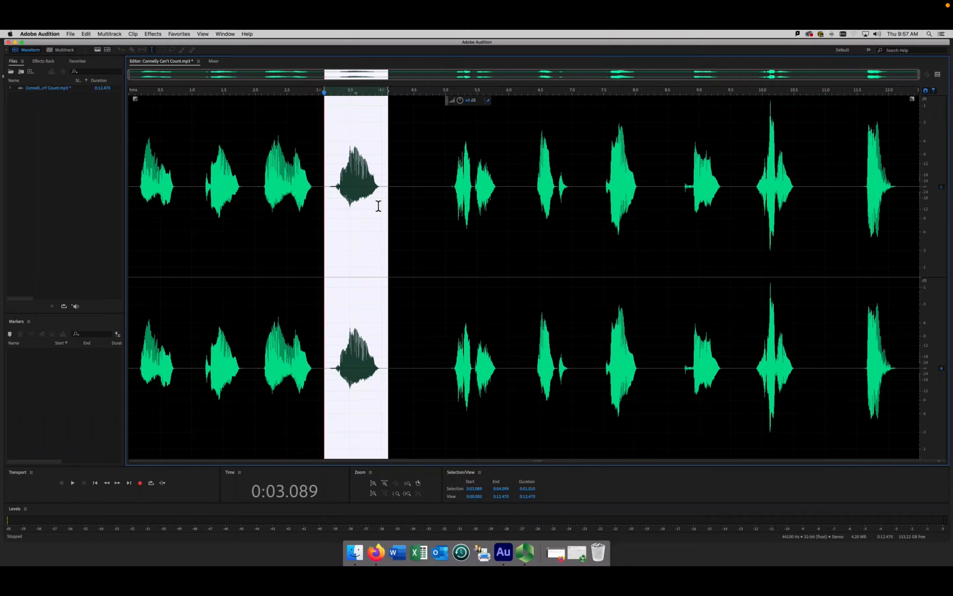
pyautogui.press('super+x')
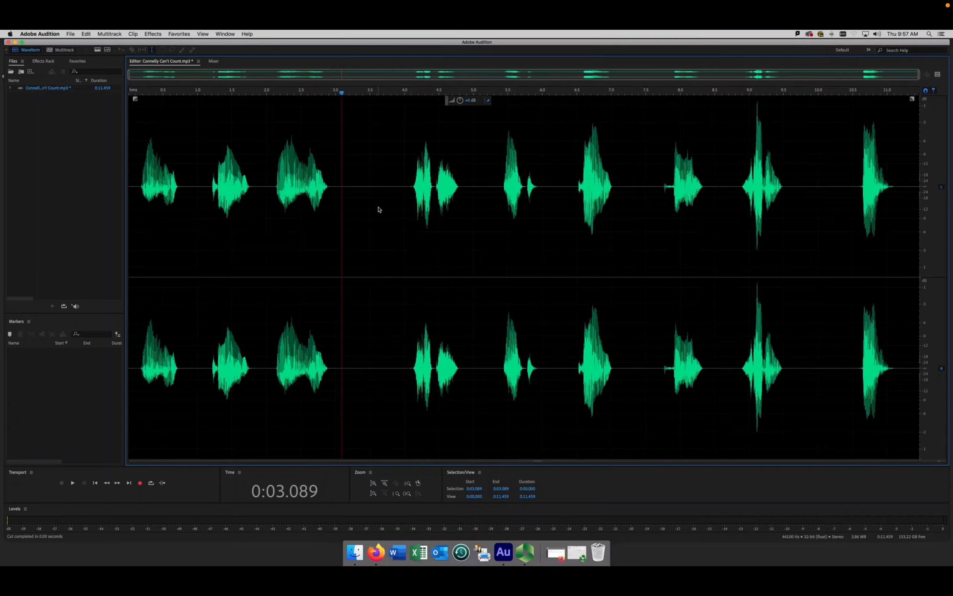
pyautogui.click(267, 183)
pyautogui.press('super+v')
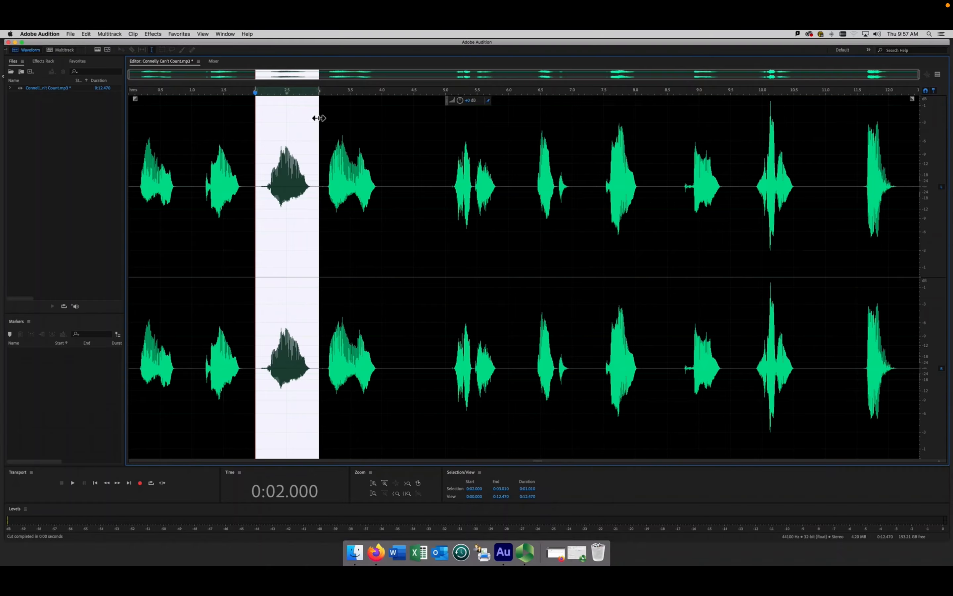
# - Adjust the pasted section's selection to 1 second, clear it, and play the recording from the beginning past 9 seconds
pyautogui.moveTo(319, 119)
pyautogui.mouseDown()
pyautogui.moveTo(330, 118)
pyautogui.moveTo(305, 119)
pyautogui.moveTo(319, 118)
pyautogui.mouseUp()
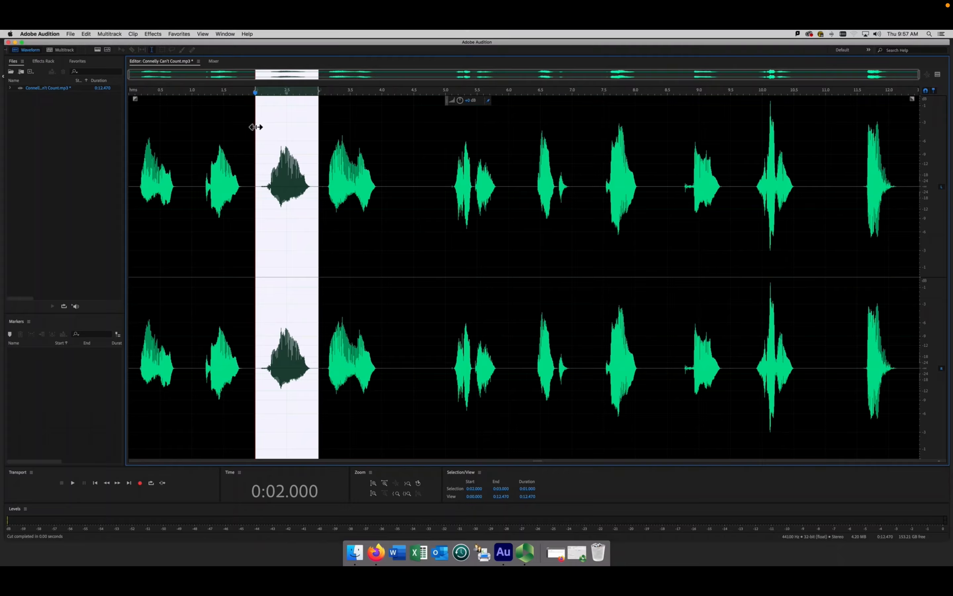
pyautogui.moveTo(255, 127); pyautogui.dragTo(255, 128)
pyautogui.click(242, 127)
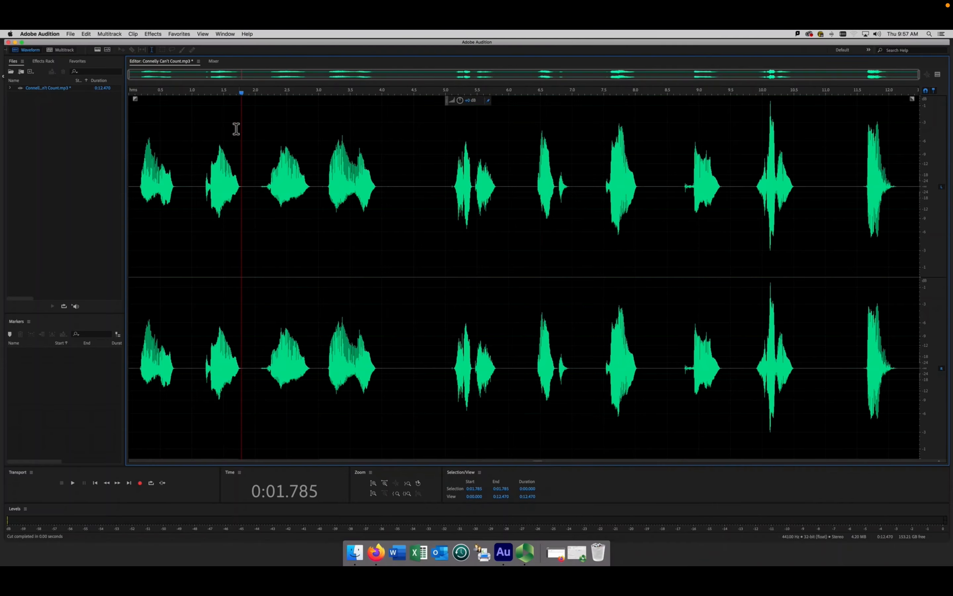
pyautogui.click(147, 139)
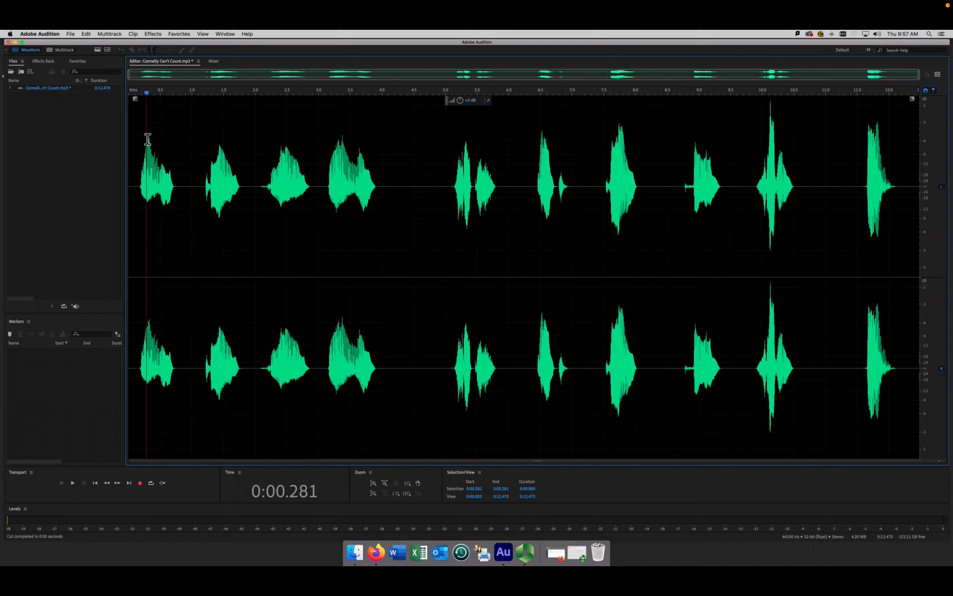
pyautogui.click(130, 141)
pyautogui.press('space')
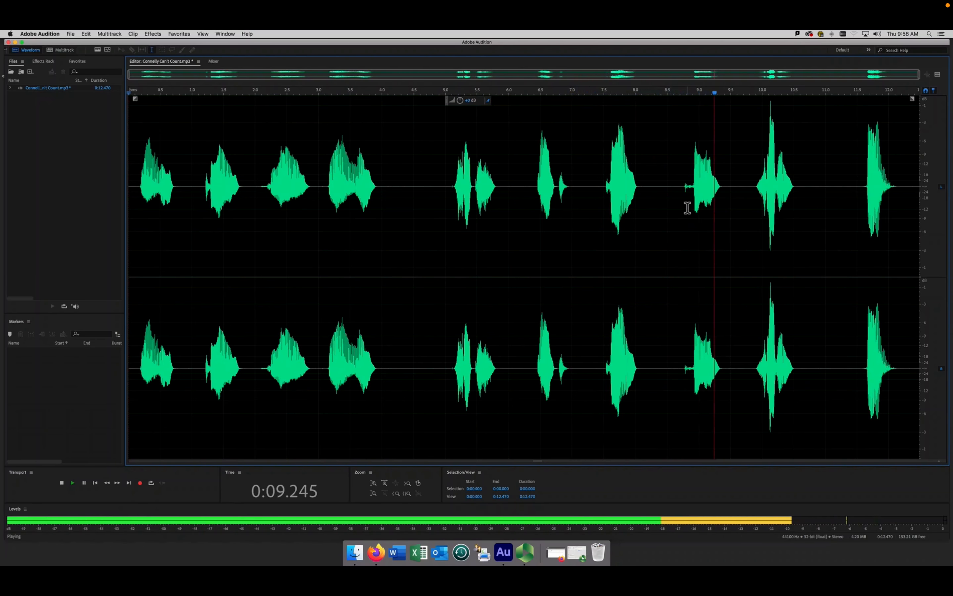
# - Stop playback, cut the audio from about 8.58 to 9.56 seconds, and paste it at about 3.06 seconds
pyautogui.press('space')
pyautogui.moveTo(735, 182); pyautogui.dragTo(672, 189)
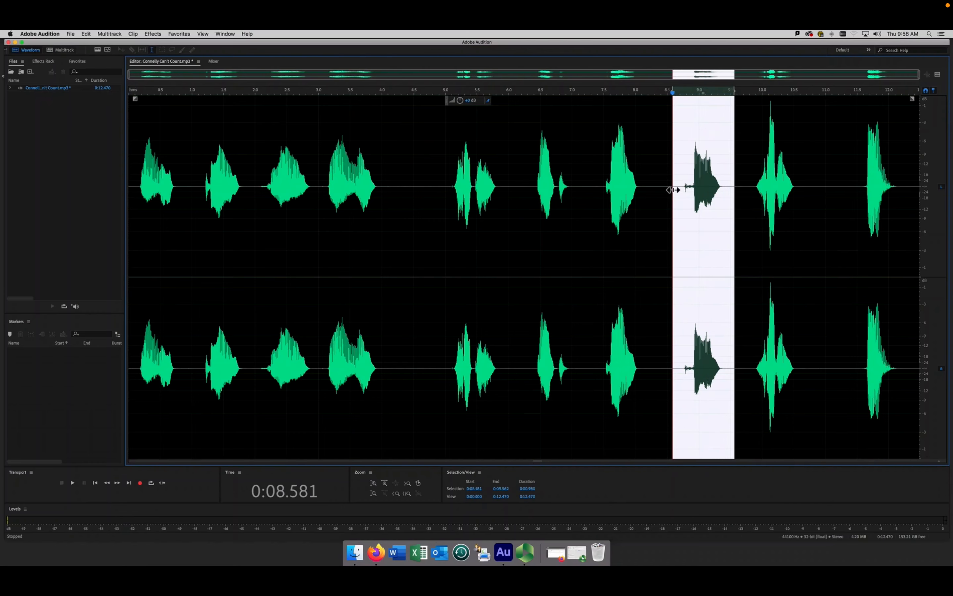
pyautogui.press('super+x')
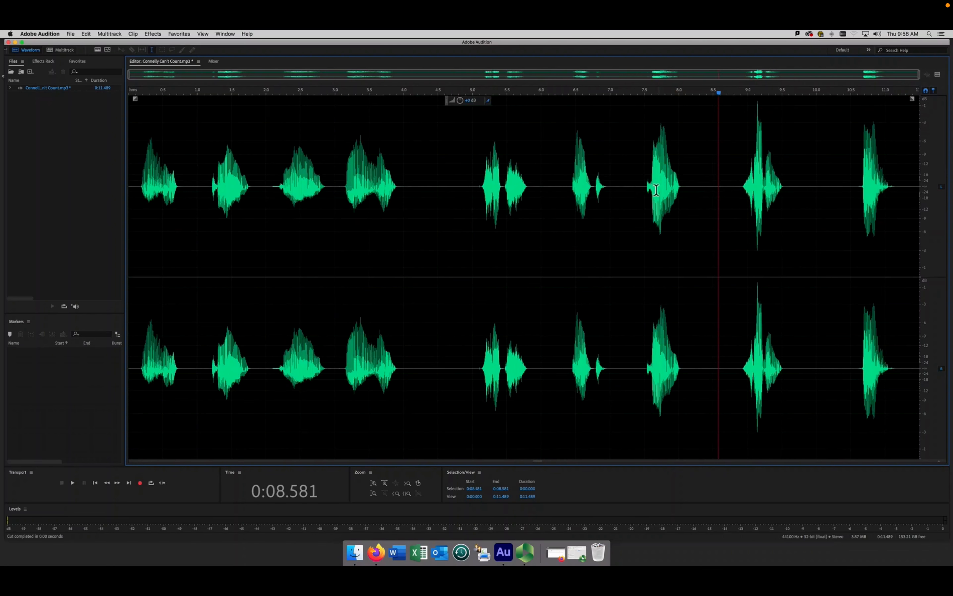
pyautogui.click(339, 185)
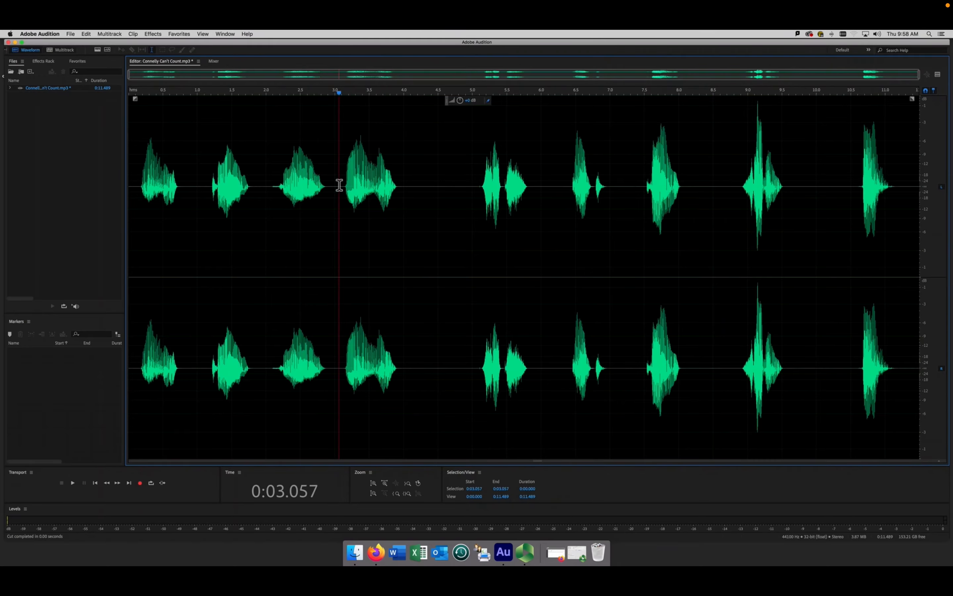
pyautogui.press('super+v')
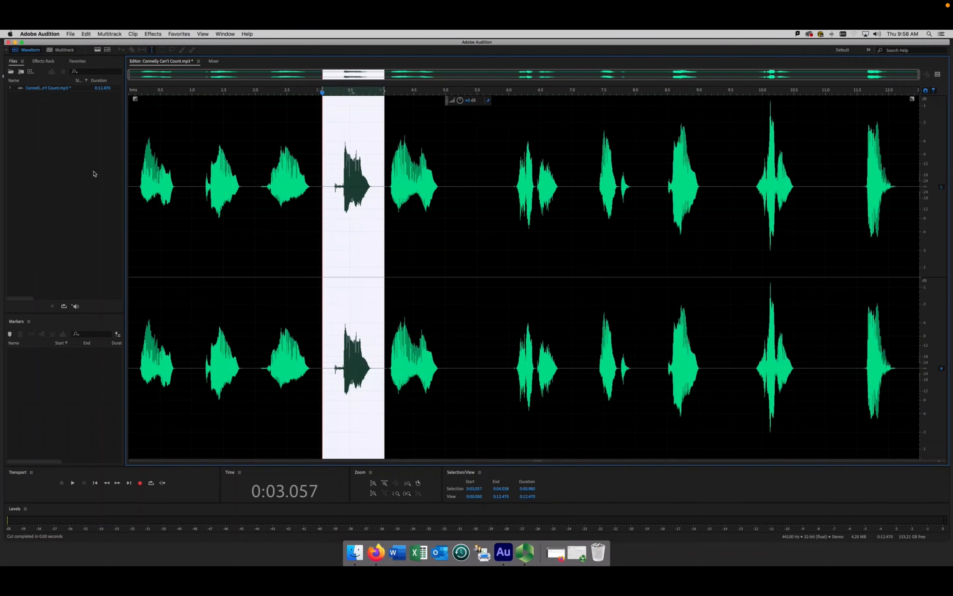
# - Play the recording from the start to about 5.06 seconds, and from about 5.94 to 7.2 seconds
pyautogui.click(134, 176)
pyautogui.click(129, 178)
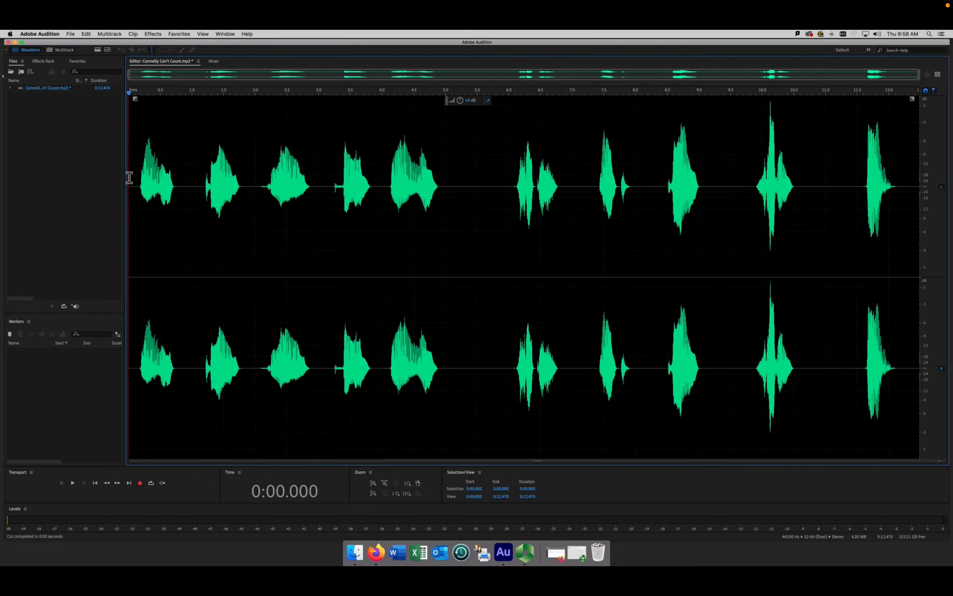
pyautogui.press('space')
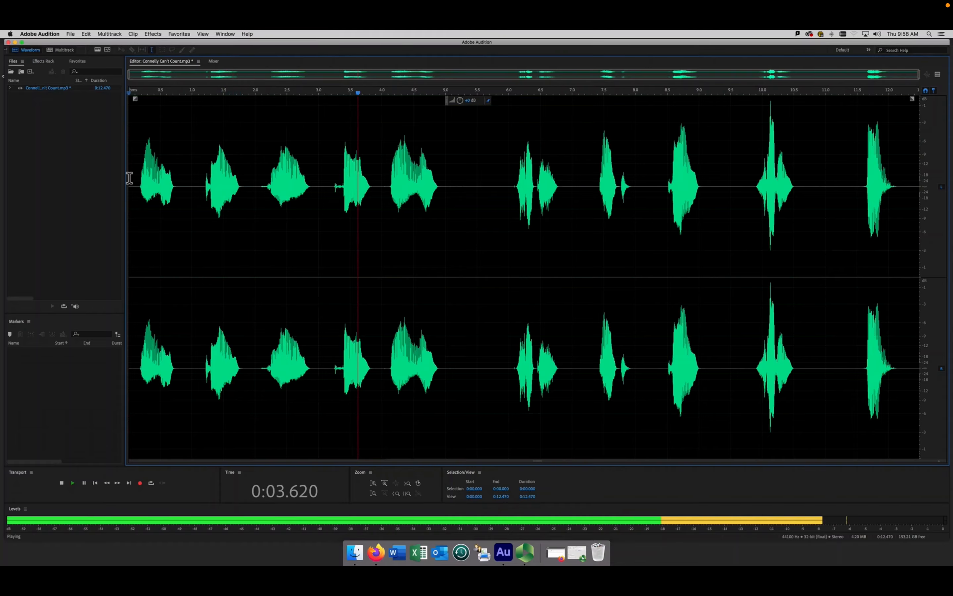
pyautogui.press('space')
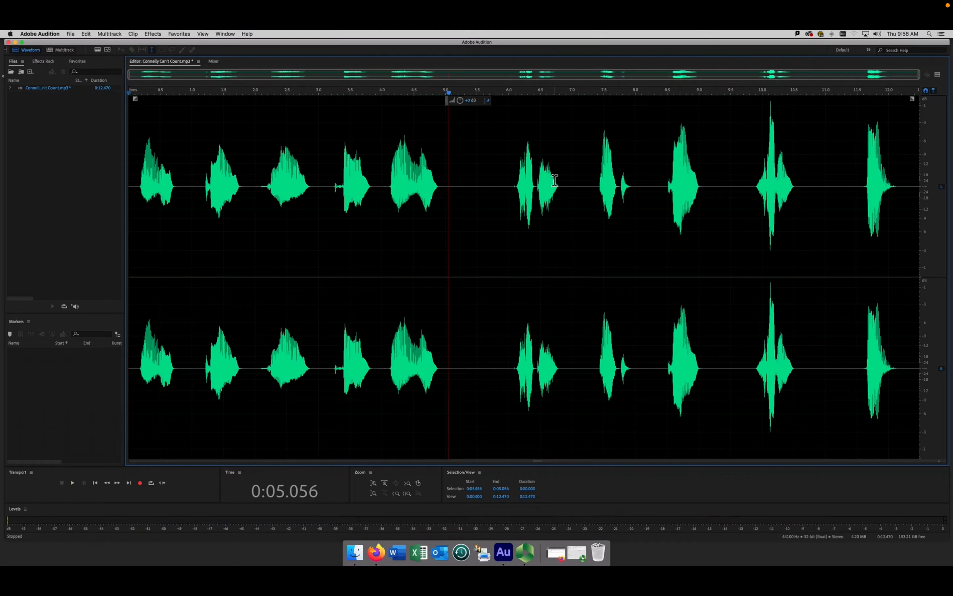
pyautogui.click(506, 189)
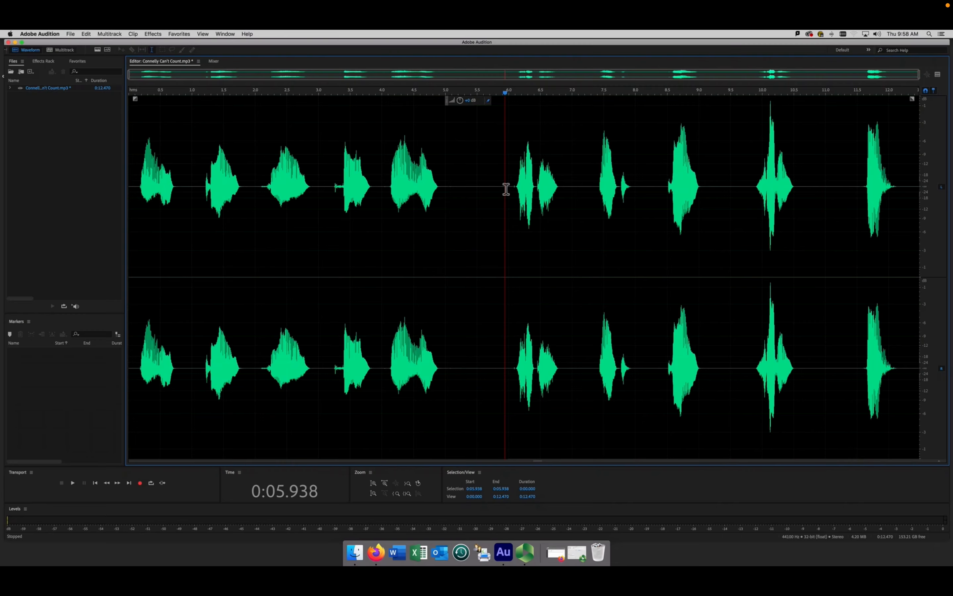
pyautogui.press('space')
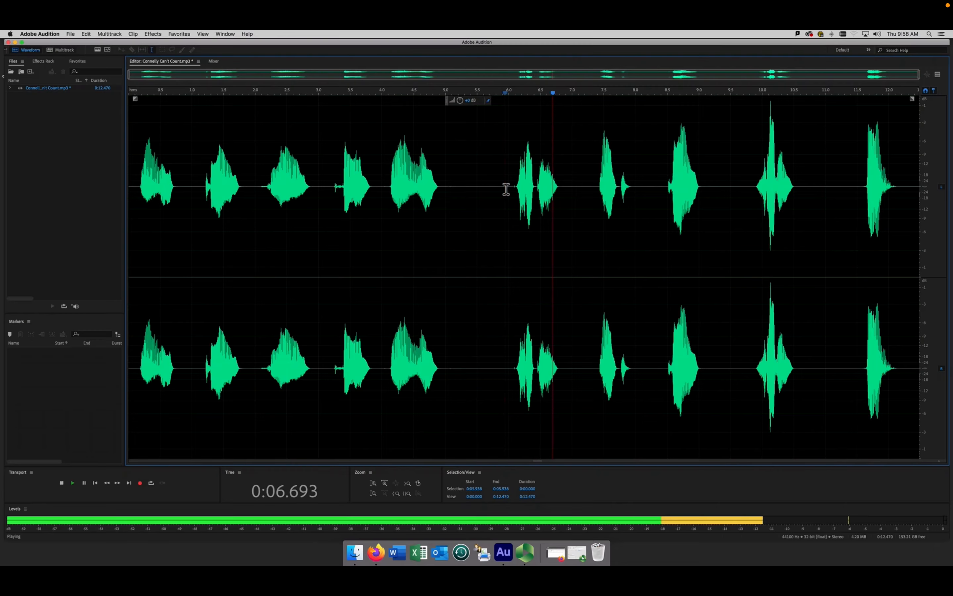
pyautogui.press('space')
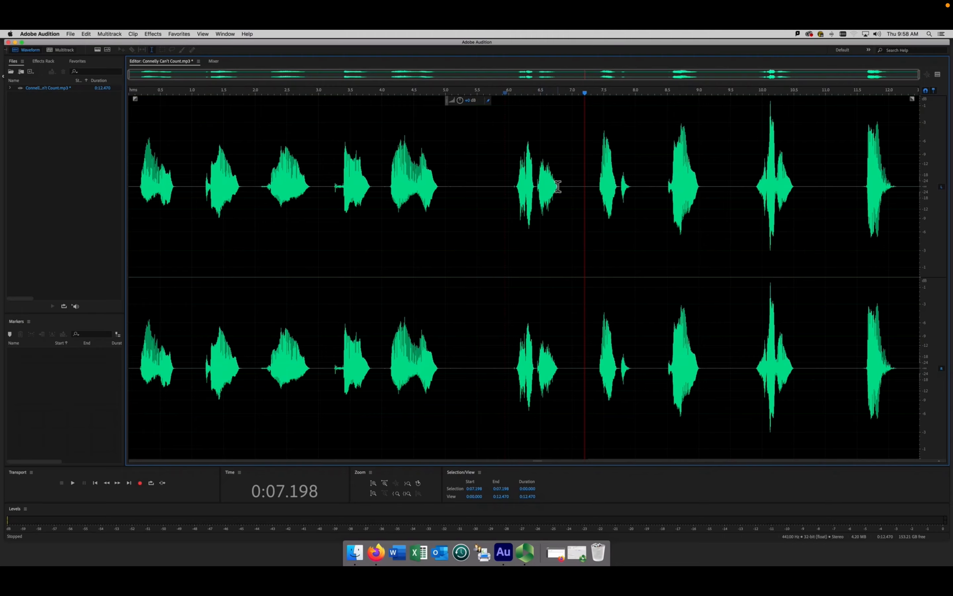
# - Play the second part of the sixth spoken number from about 6.42 seconds, and replay it from 6.5 seconds
pyautogui.moveTo(560, 187); pyautogui.dragTo(536, 190)
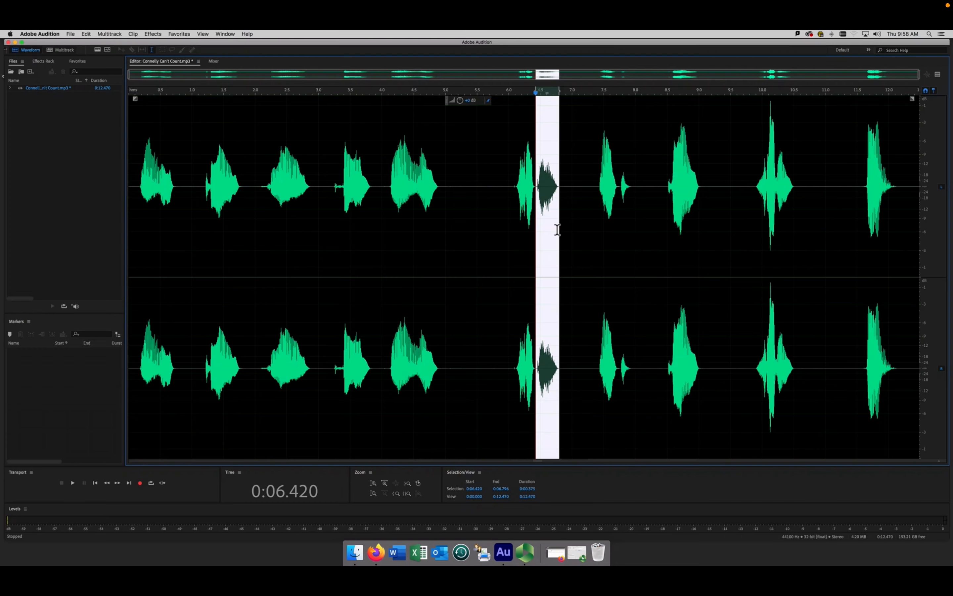
pyautogui.press('space')
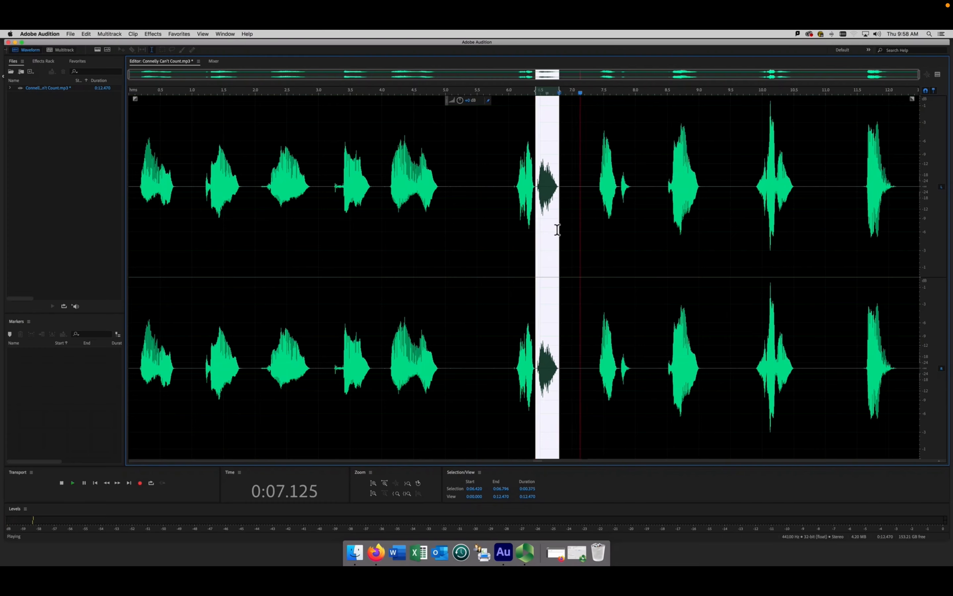
pyautogui.click(539, 204)
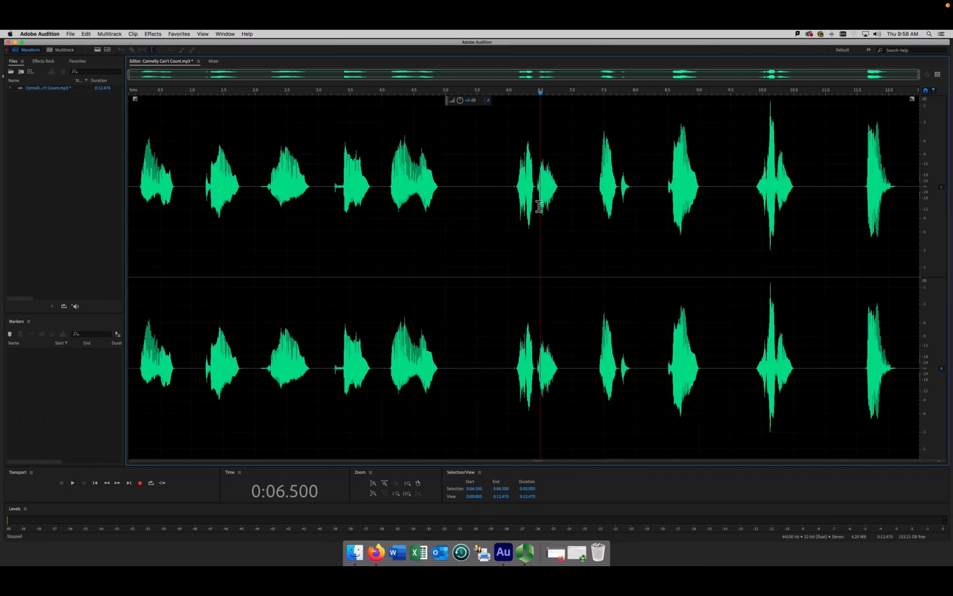
pyautogui.press('space')
pyautogui.press('space')
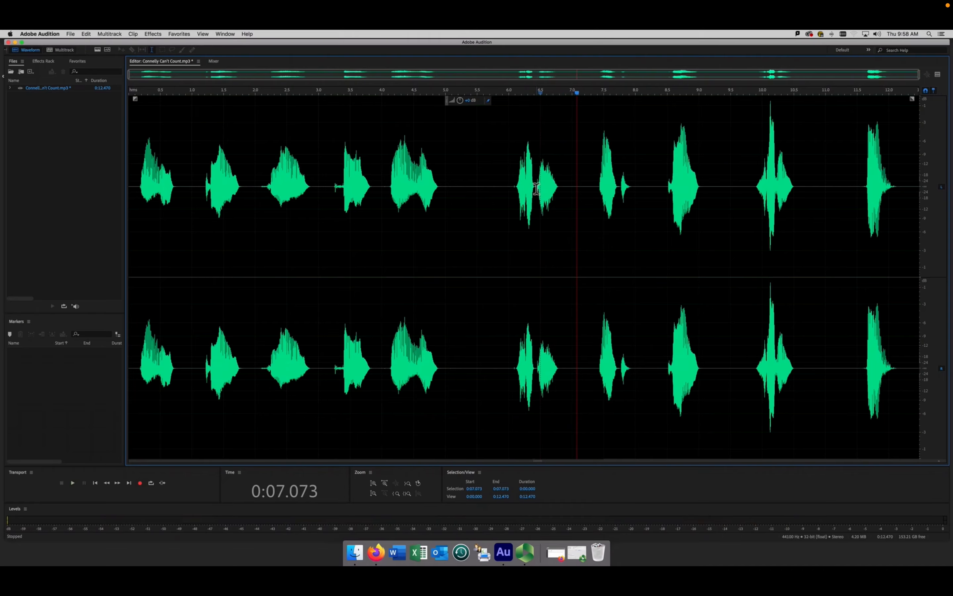
# - Try deleting the audio from about 6.43 to 6.91 seconds and undo the deletion
pyautogui.moveTo(536, 189); pyautogui.dragTo(504, 190)
pyautogui.press('Delete')
pyautogui.press('space')
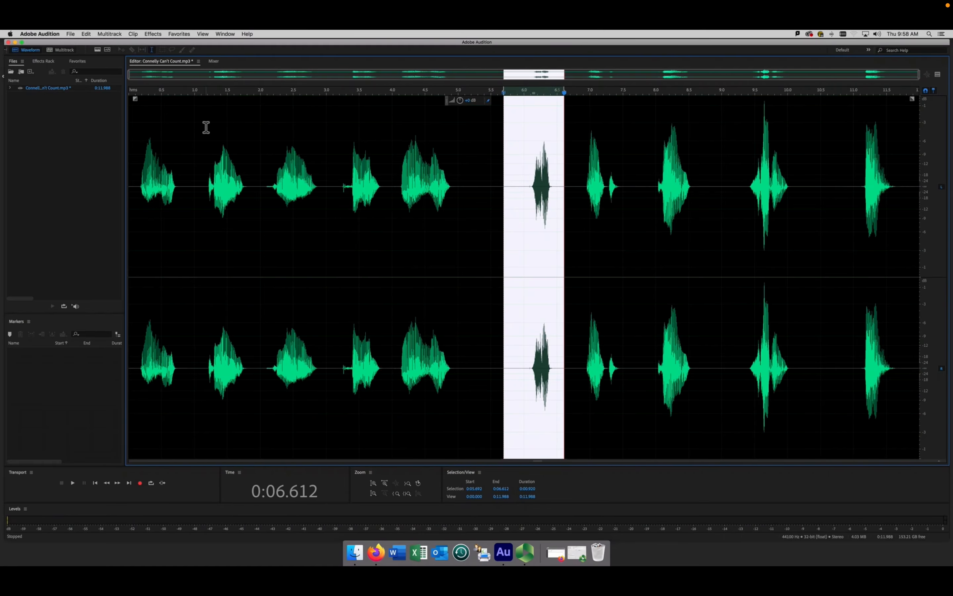
pyautogui.click(86, 34)
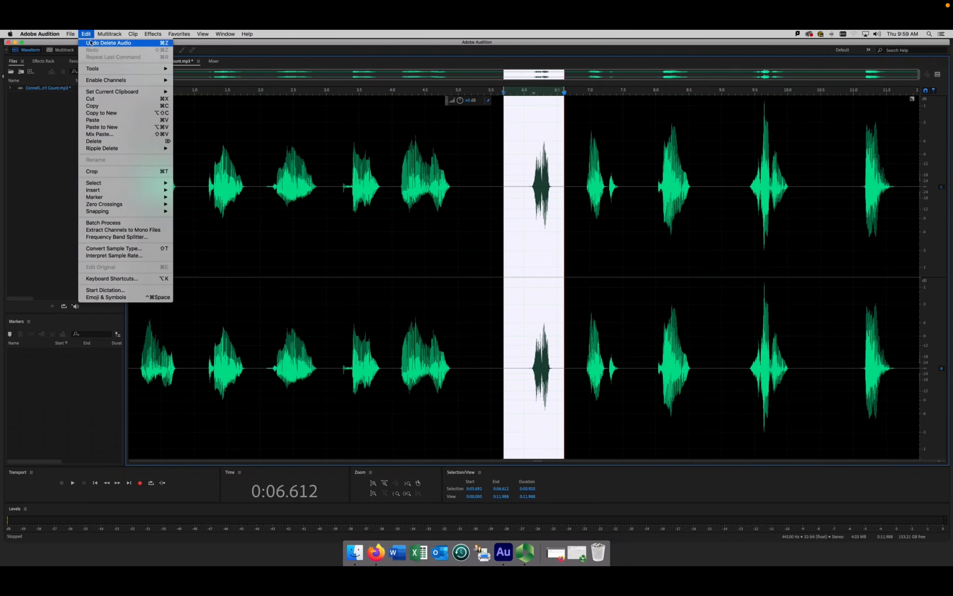
pyautogui.click(90, 43)
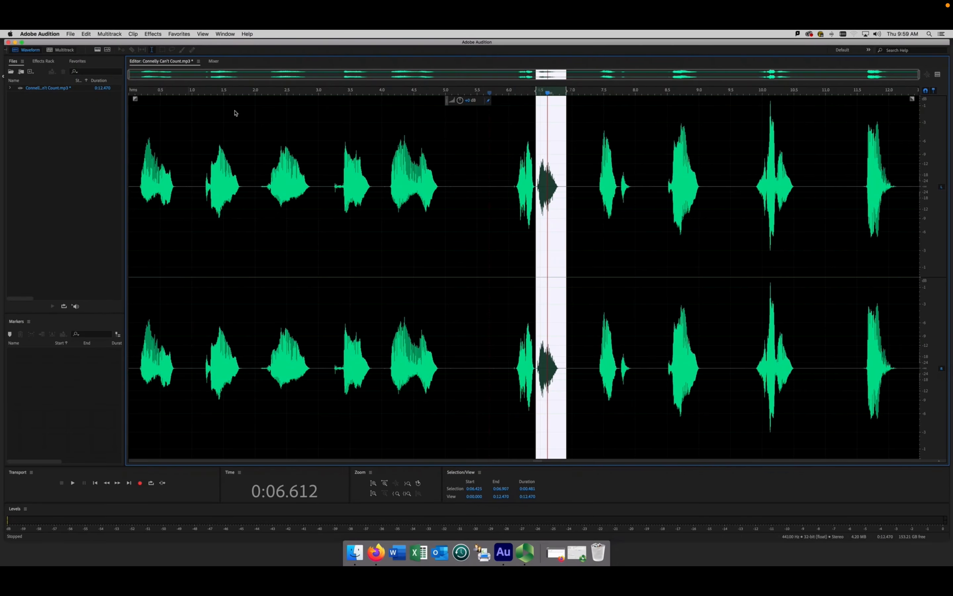
# - Play the recording from about 4.01 seconds and add a marker at about 6.11 seconds, just before the sixth spoken number
pyautogui.click(518, 178)
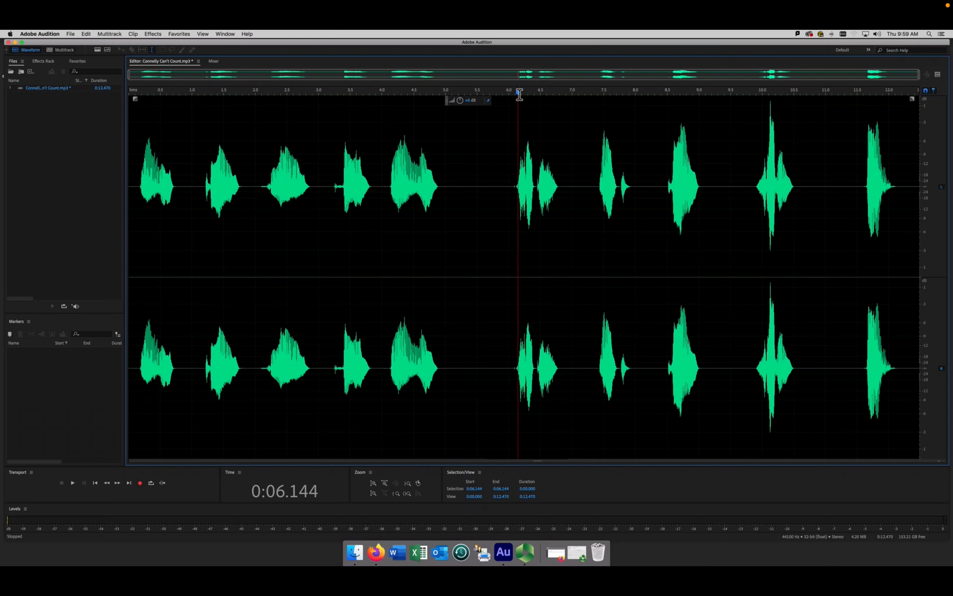
pyautogui.moveTo(518, 94); pyautogui.dragTo(383, 98)
pyautogui.press('space')
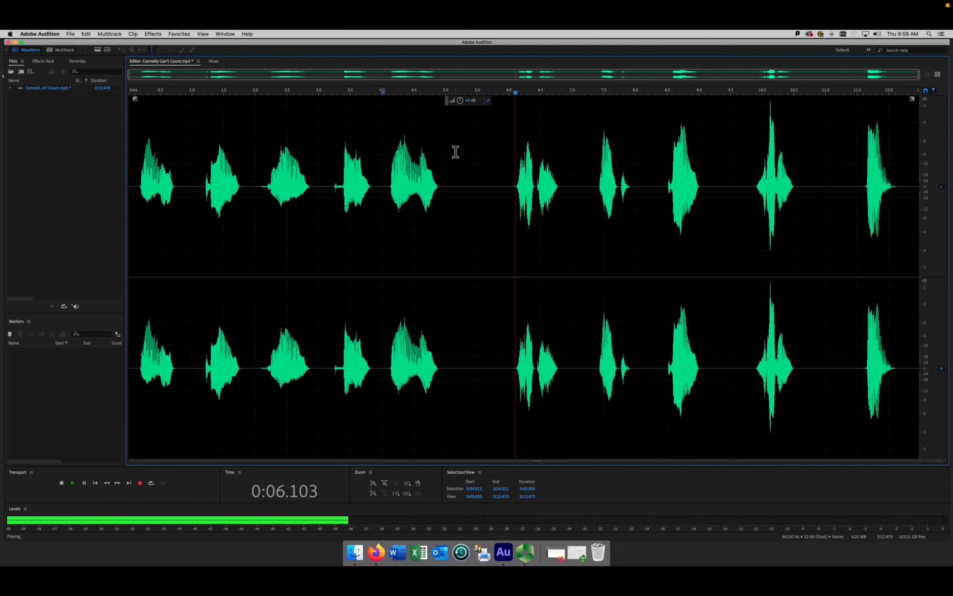
pyautogui.press('space')
pyautogui.moveTo(561, 93); pyautogui.dragTo(516, 97)
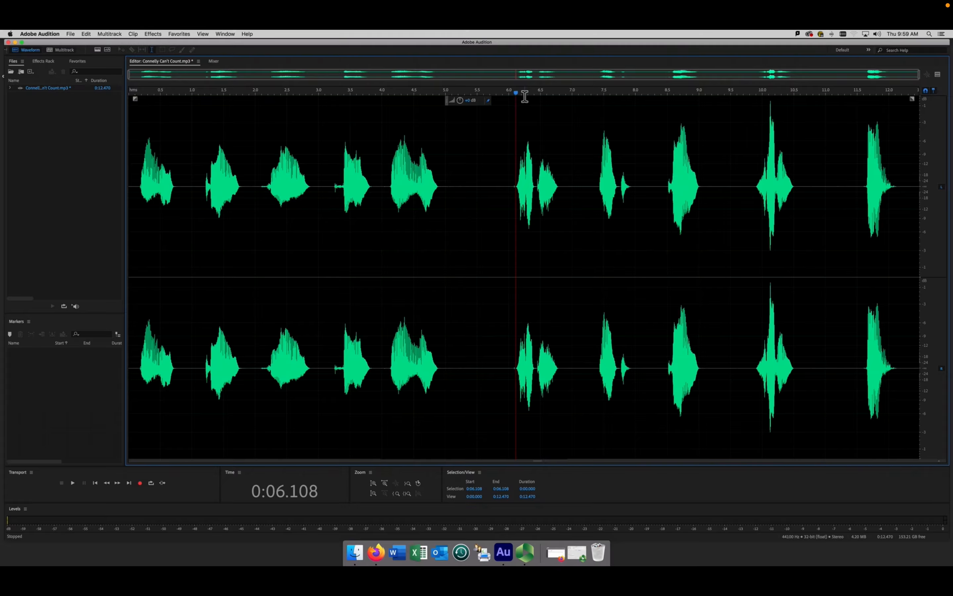
pyautogui.press('m')
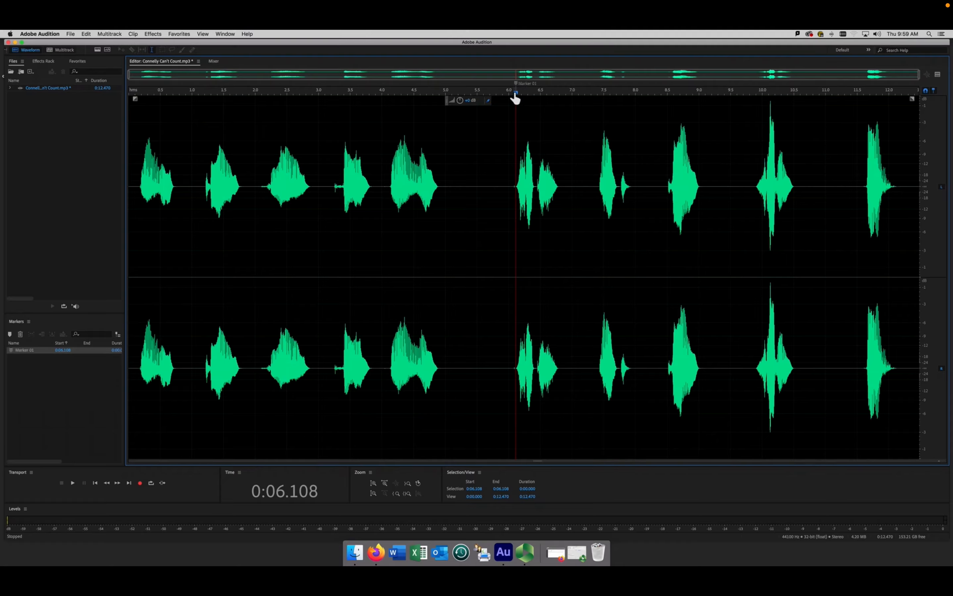
# - Play the sixth spoken number from about 6.13 seconds and add a second marker at about 6.84 seconds, just after it
pyautogui.moveTo(516, 94); pyautogui.dragTo(518, 94)
pyautogui.press('space')
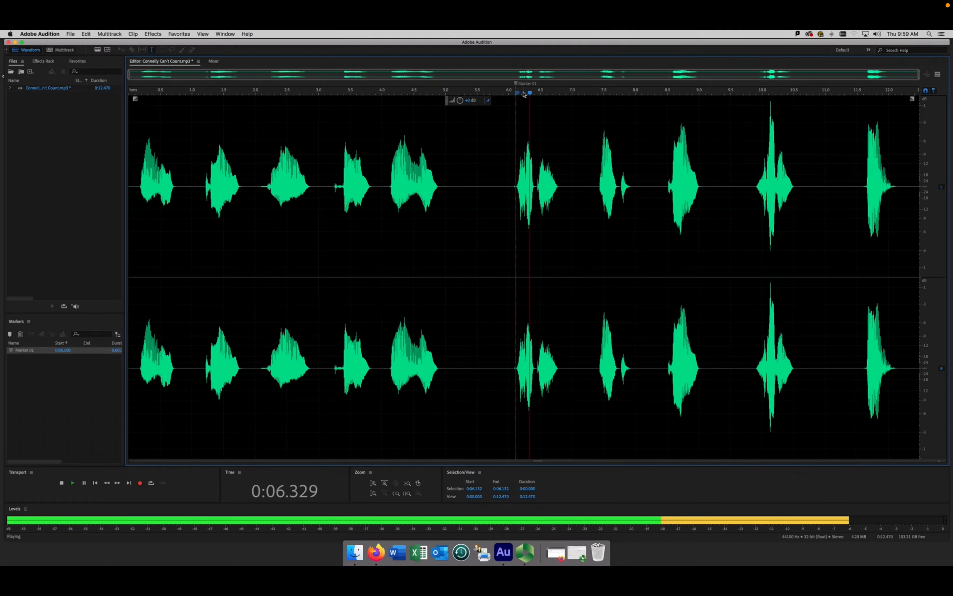
pyautogui.press('space')
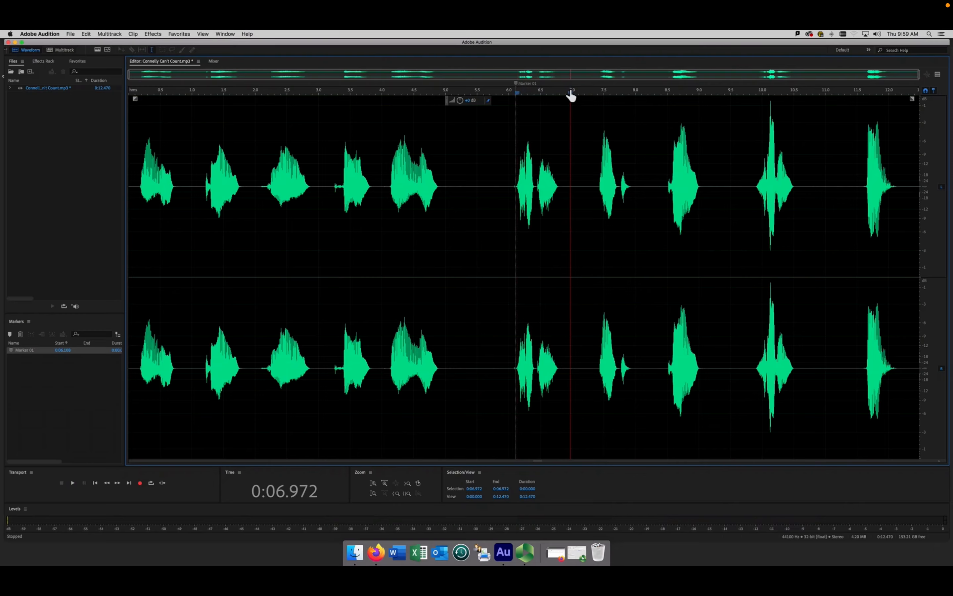
pyautogui.moveTo(570, 94); pyautogui.dragTo(562, 97)
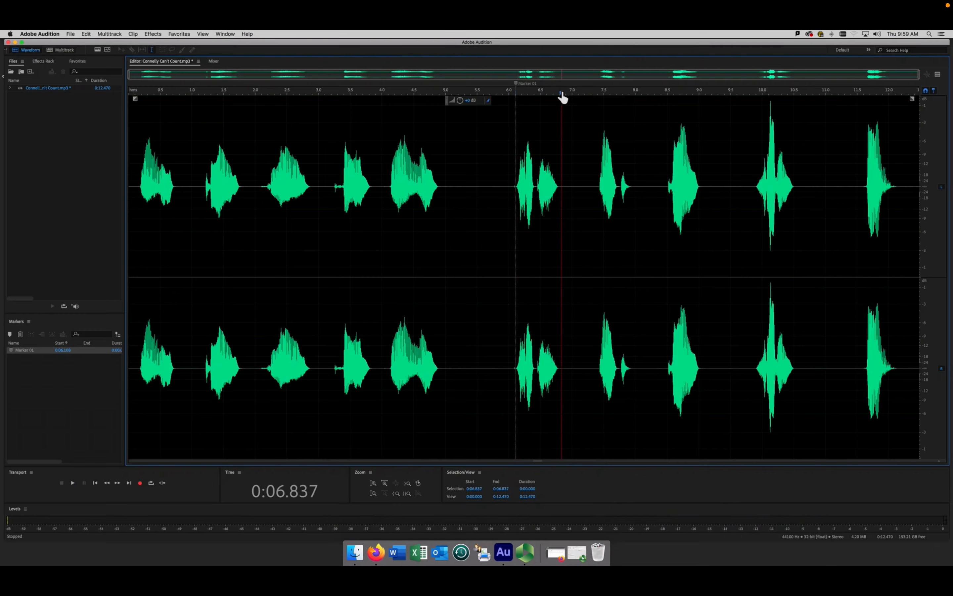
pyautogui.press('m')
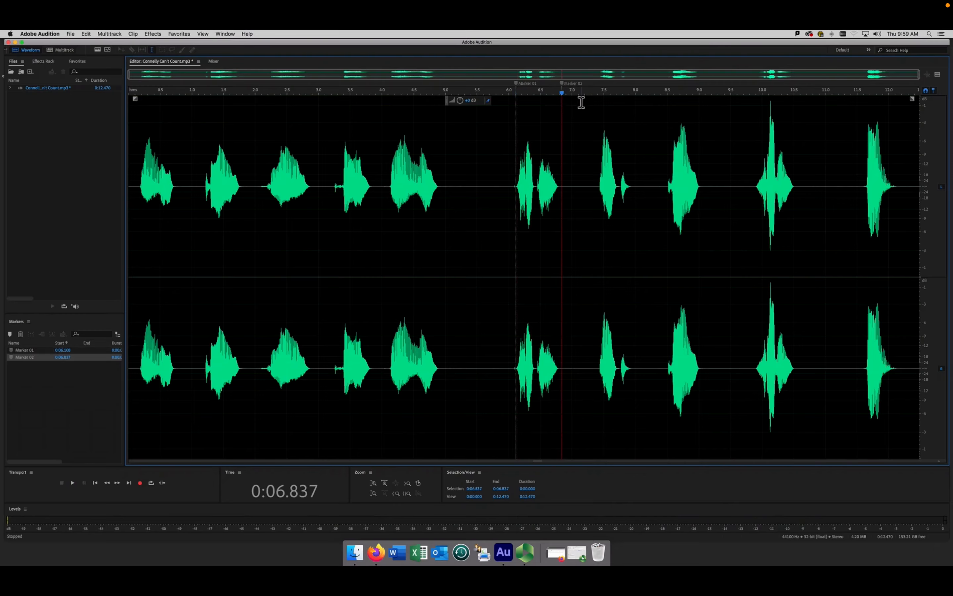
pyautogui.click(582, 103)
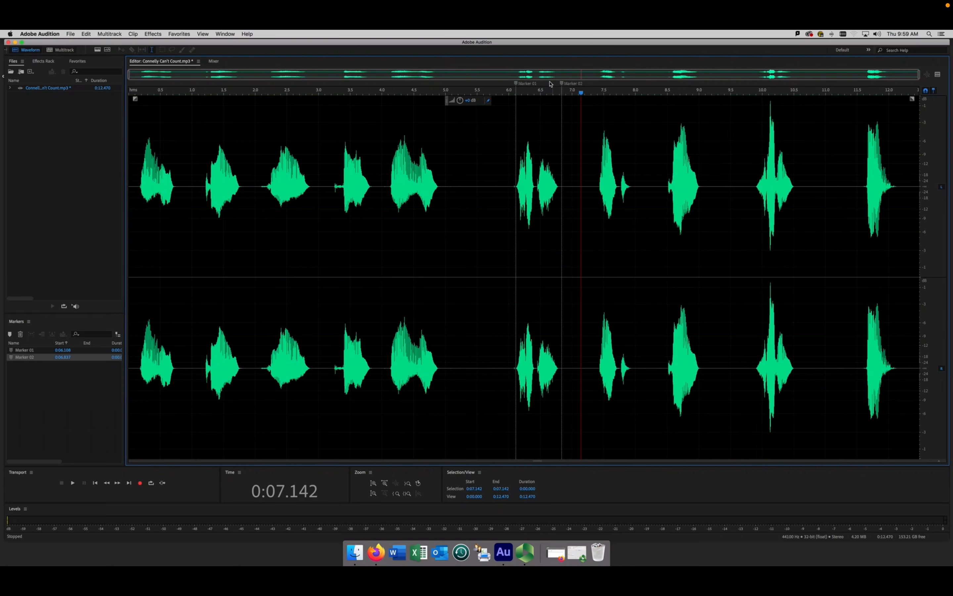
# - Delete both markers around the sixth spoken number
pyautogui.rightClick(518, 88)
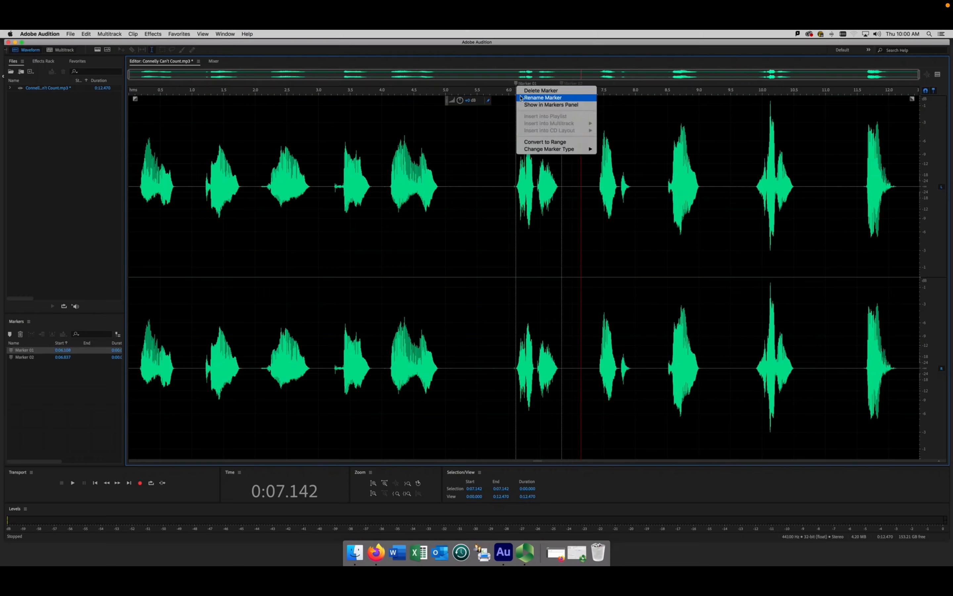
pyautogui.click(524, 90)
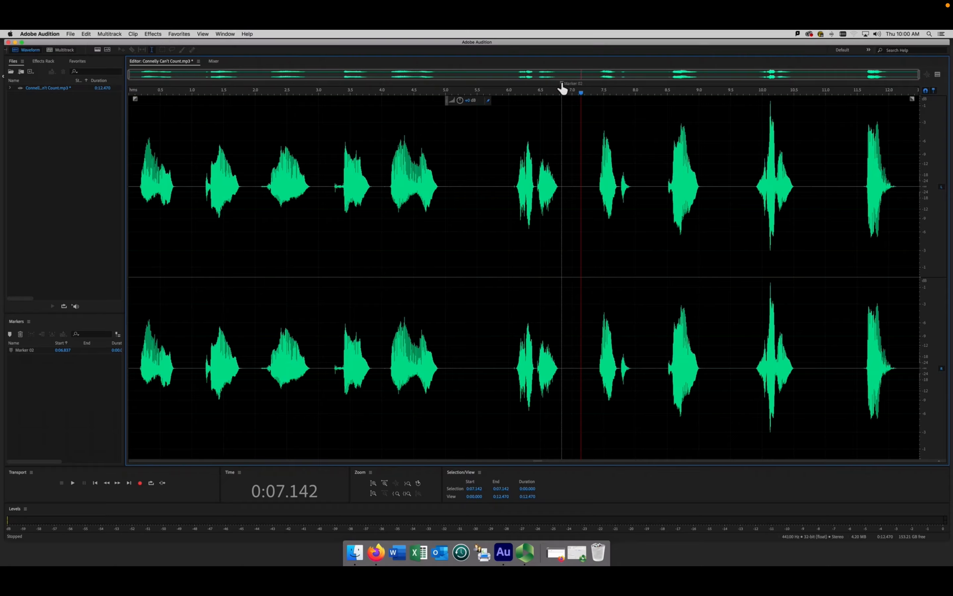
pyautogui.rightClick(562, 84)
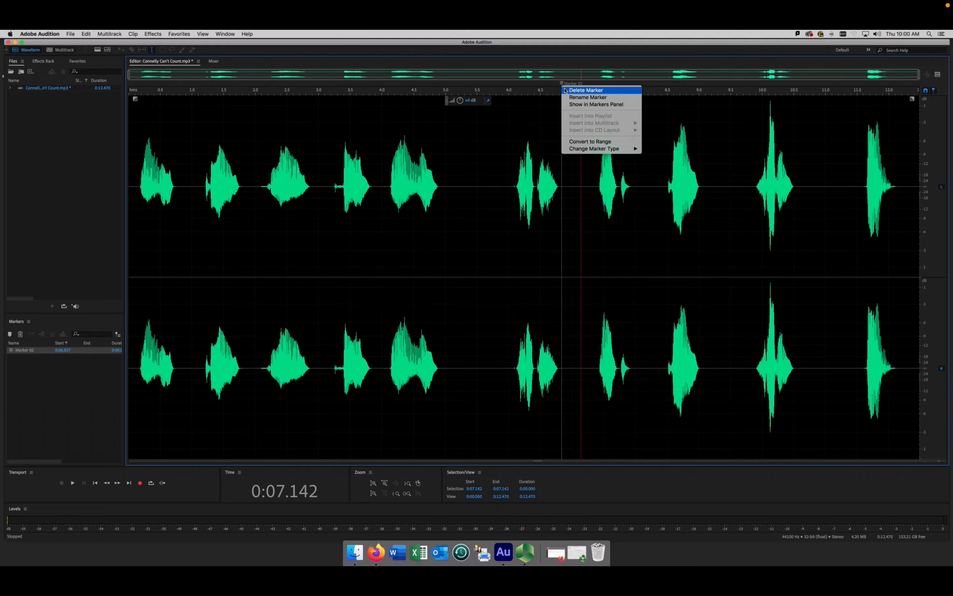
pyautogui.click(586, 90)
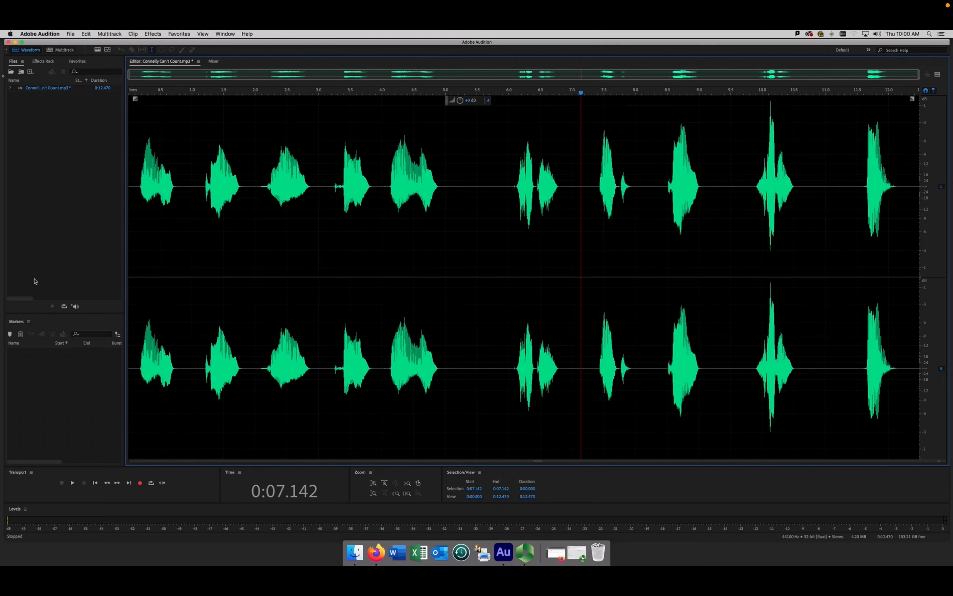
# - Return the playhead to the start and slightly lower the amplitude of the whole recording
pyautogui.click(95, 482)
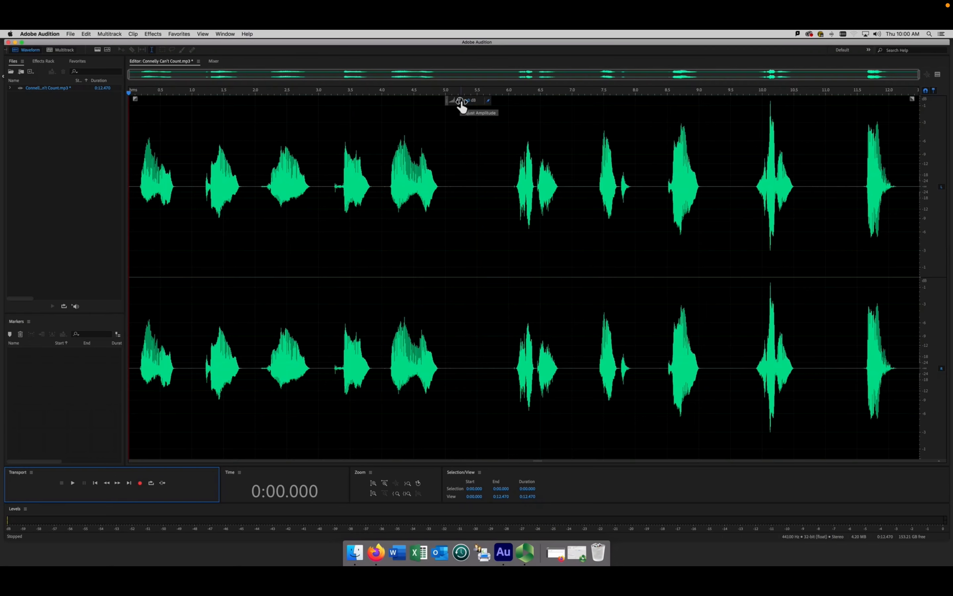
pyautogui.moveTo(462, 105)
pyautogui.mouseDown()
pyautogui.moveTo(462, 123)
pyautogui.moveTo(461, 108)
pyautogui.mouseUp()
pyautogui.click(405, 428)
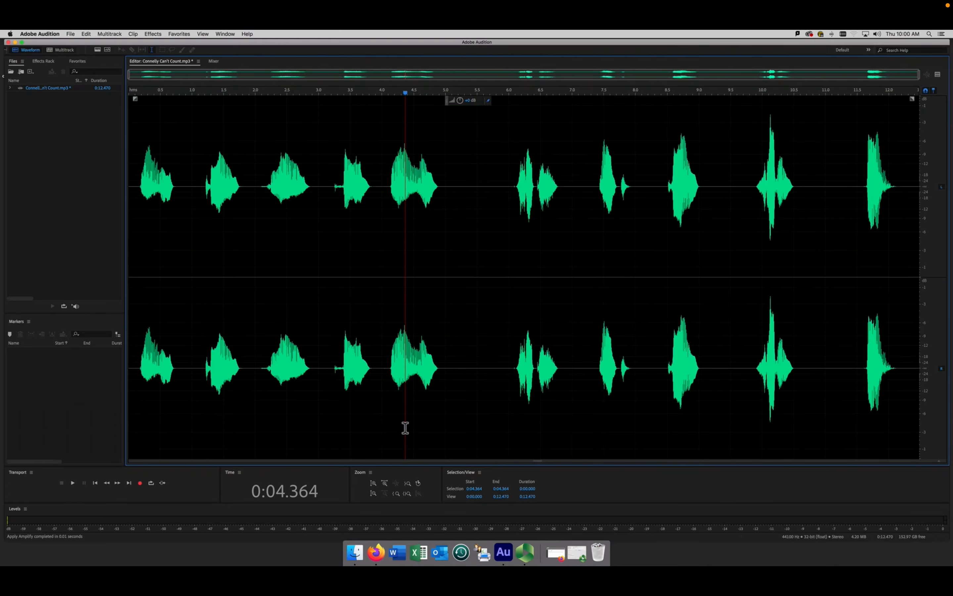
# - Play the recording from about 4.36 seconds to its end and return the playhead to the start
pyautogui.press('space')
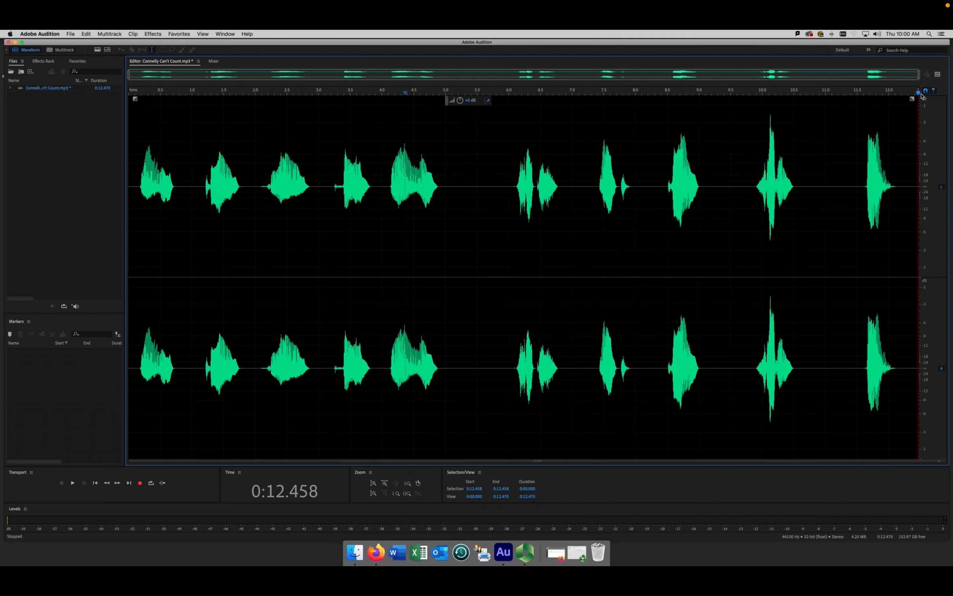
pyautogui.moveTo(920, 93)
pyautogui.mouseDown()
pyautogui.moveTo(909, 93)
pyautogui.moveTo(919, 91)
pyautogui.mouseUp()
pyautogui.click(95, 483)
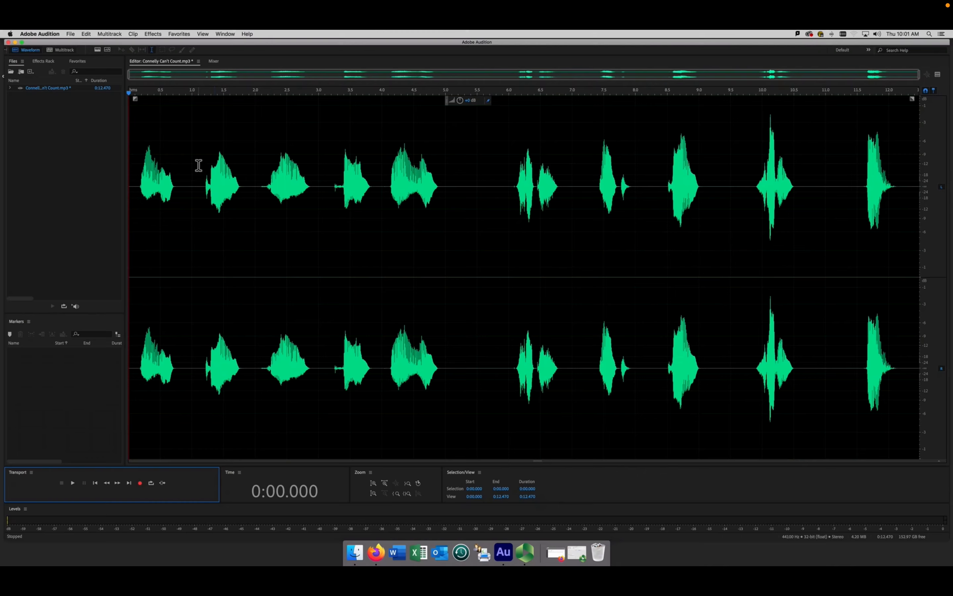
# - Set up a Save As copy of the recording named bob Can't Count.mp3 with the Desktop as its location
pyautogui.click(70, 34)
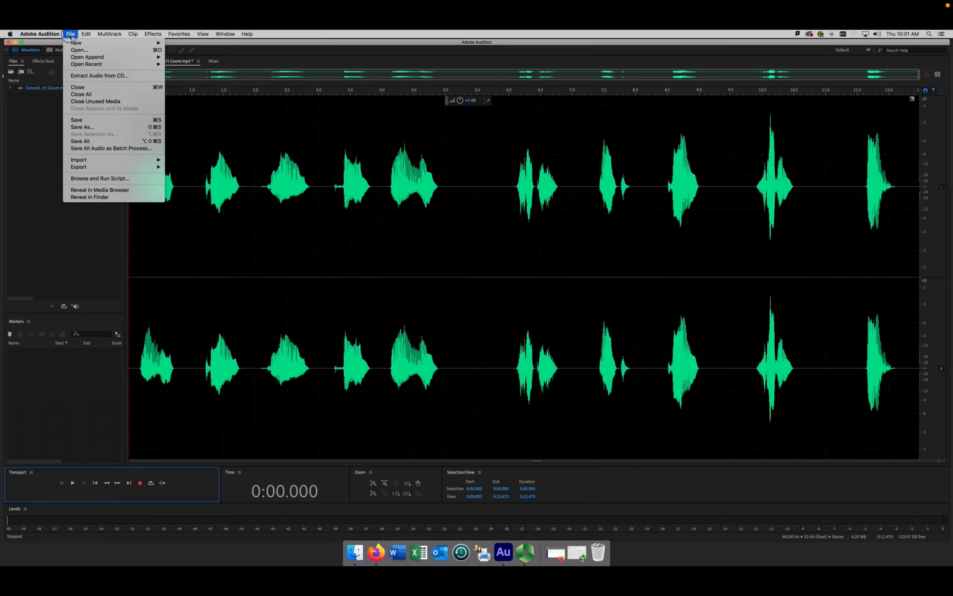
pyautogui.click(92, 128)
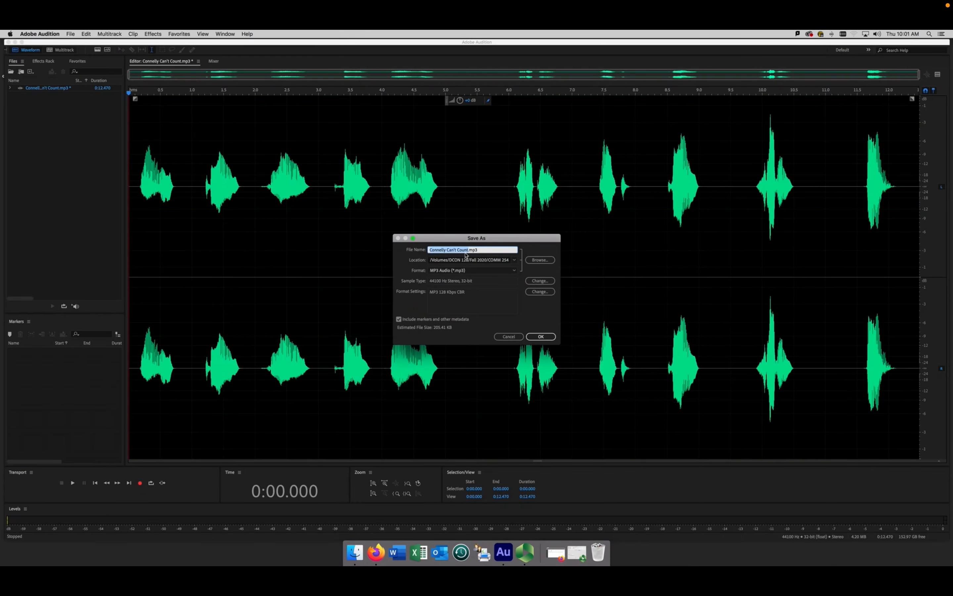
pyautogui.click(536, 260)
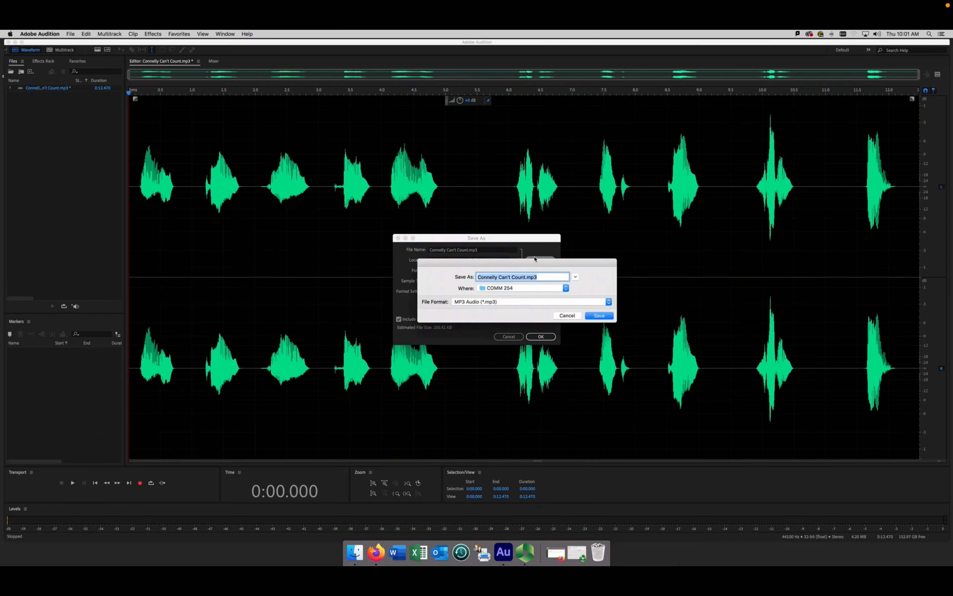
pyautogui.click(497, 277)
pyautogui.moveTo(497, 277); pyautogui.dragTo(472, 278)
pyautogui.write('bob')
pyautogui.click(566, 289)
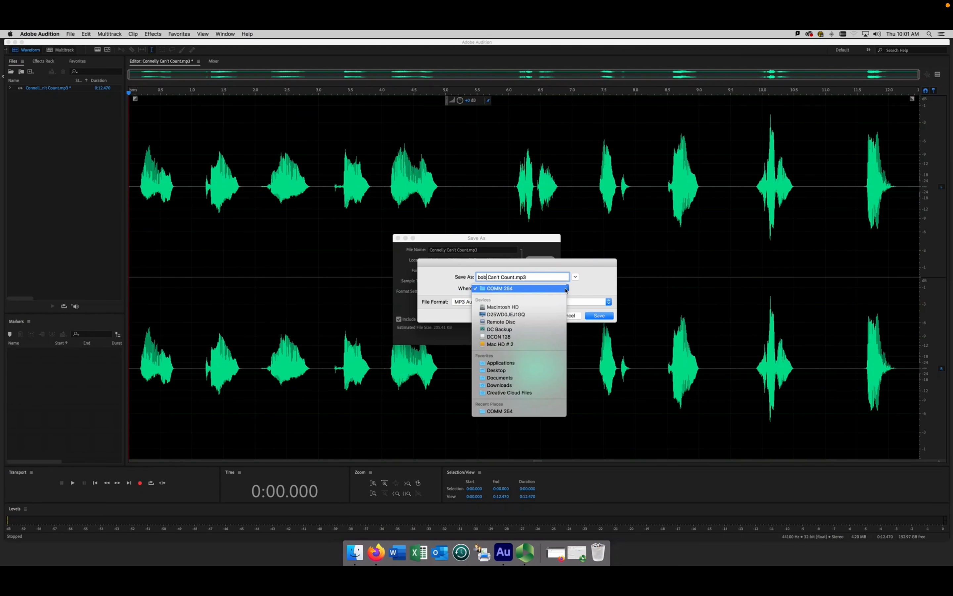
pyautogui.click(517, 372)
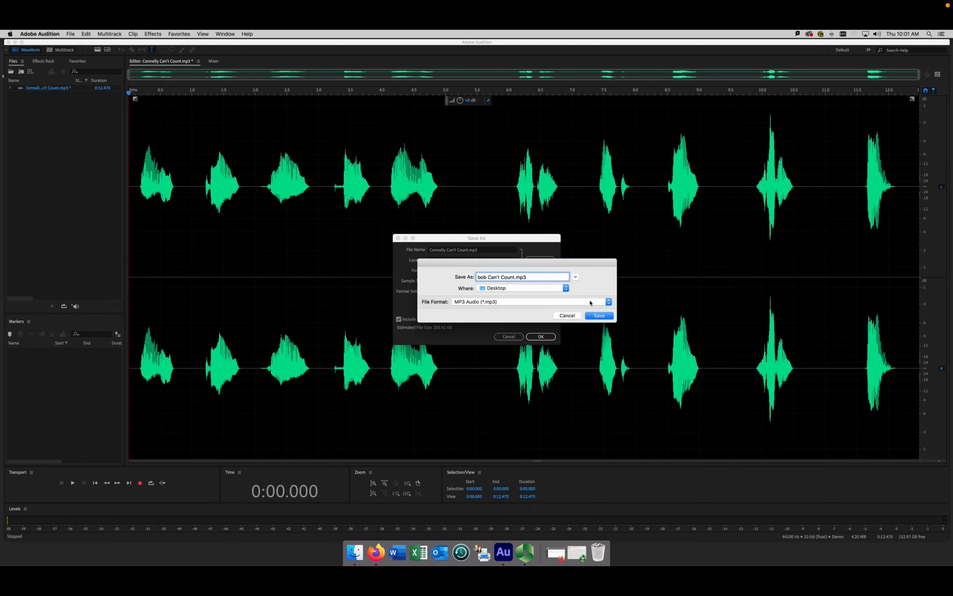
# - Review the available file formats, keep MP3 Audio (*.mp3), and save the copy
pyautogui.click(609, 302)
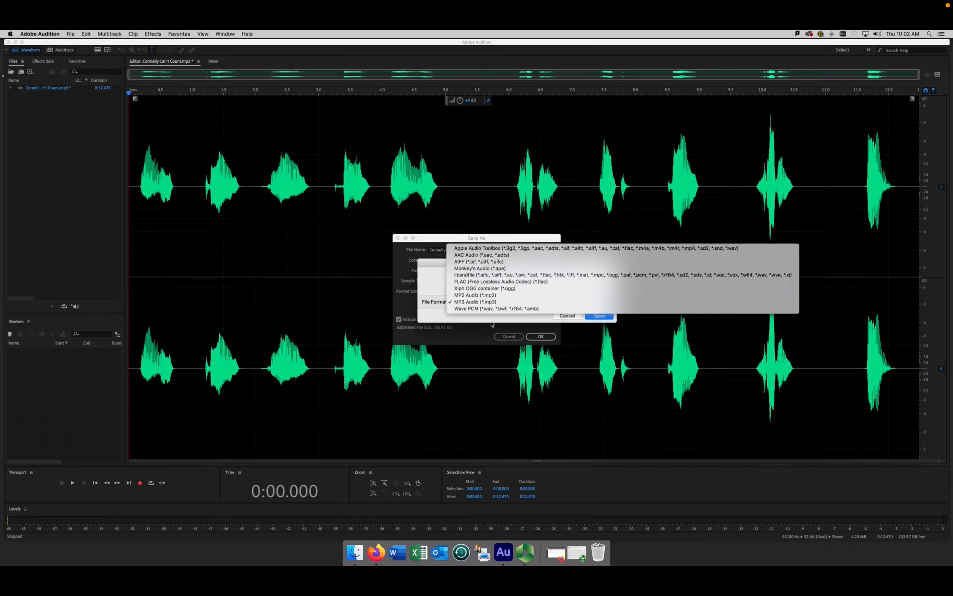
pyautogui.click(483, 302)
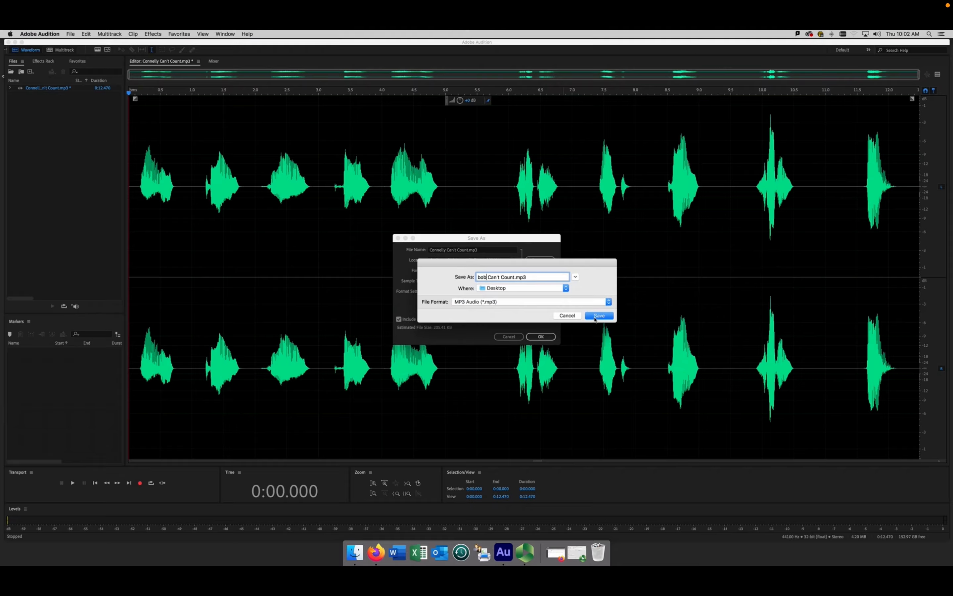
pyautogui.click(597, 316)
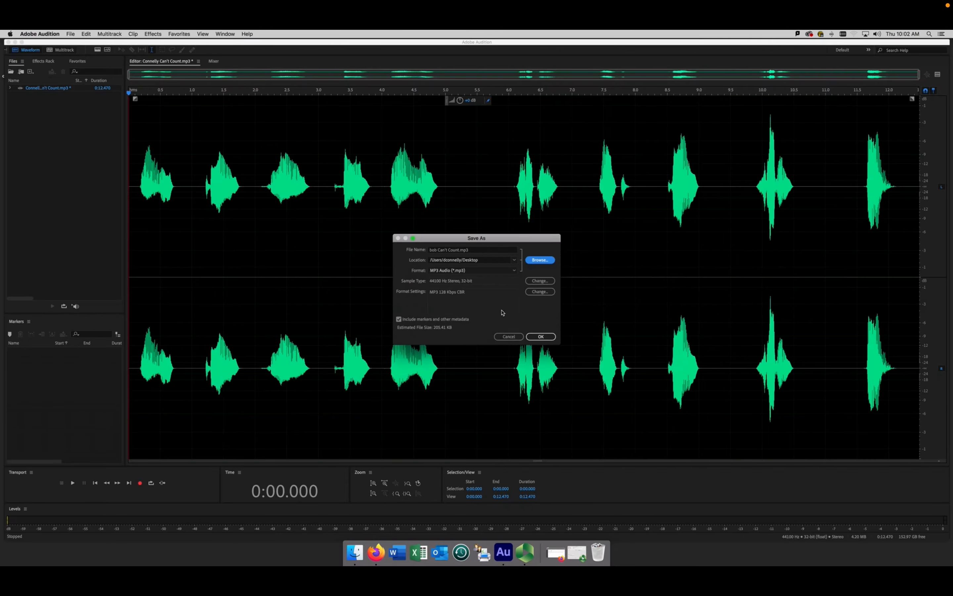
pyautogui.click(539, 337)
pyautogui.click(541, 337)
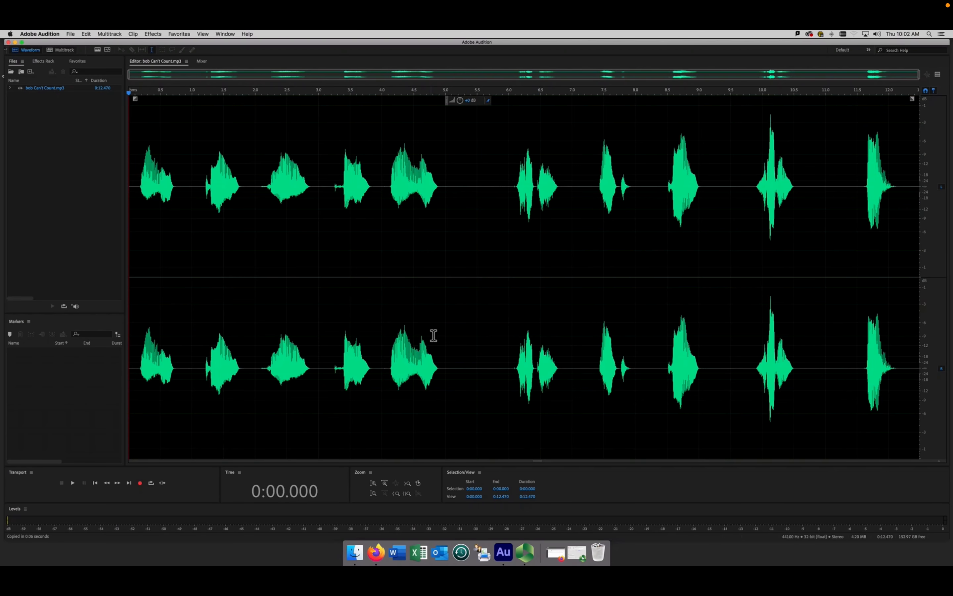
# - Minimize the editor to check the saved bob Can't Count.mp3 on the Desktop, and return to Adobe Audition
pyautogui.click(15, 42)
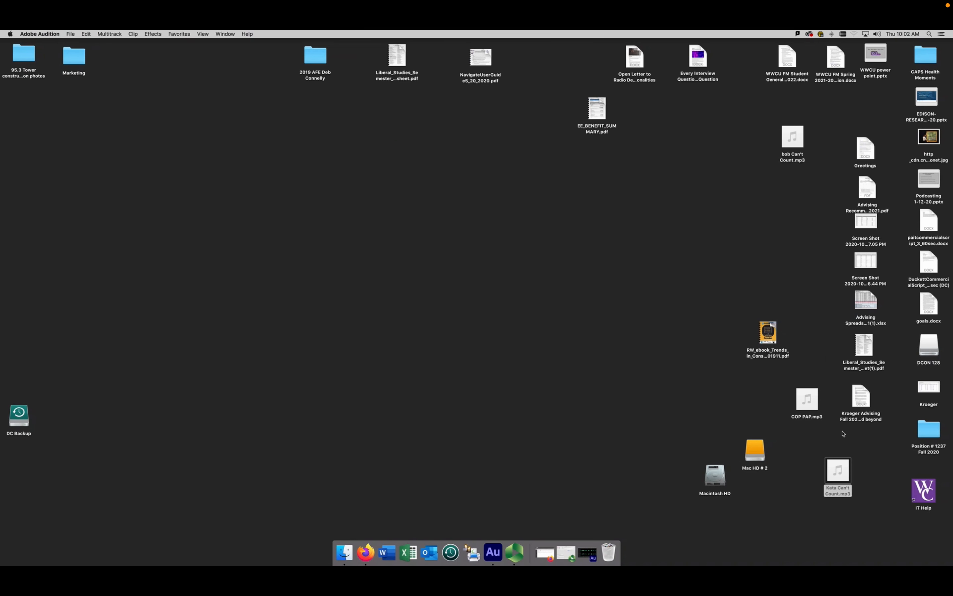
pyautogui.moveTo(794, 138)
pyautogui.click(793, 137)
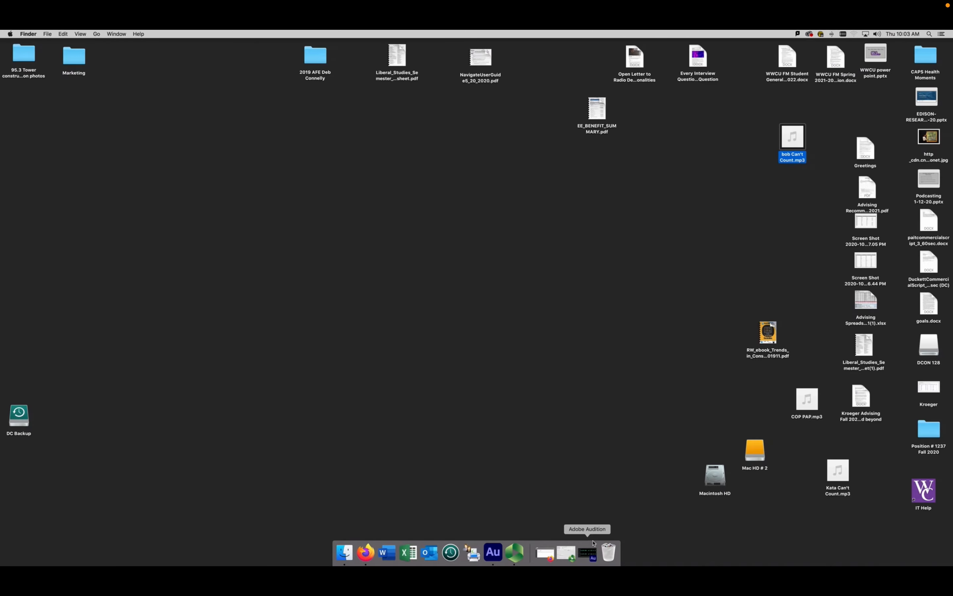
pyautogui.click(591, 550)
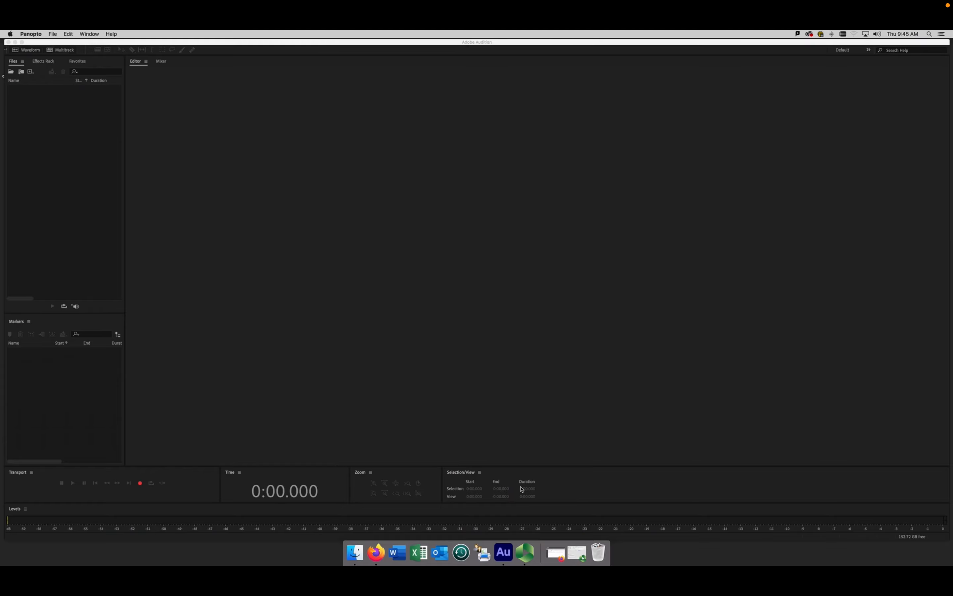
pyautogui.press('Escape')
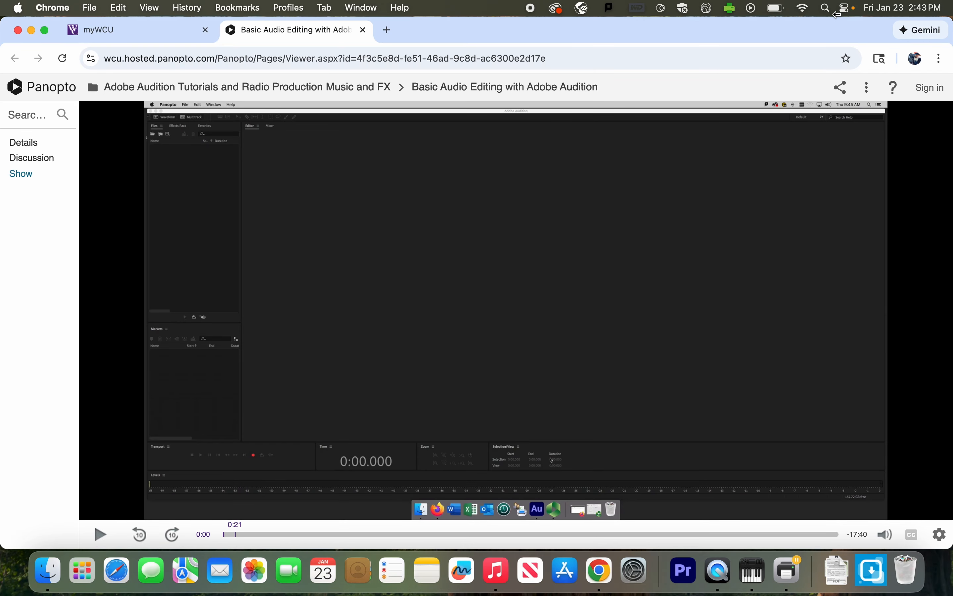